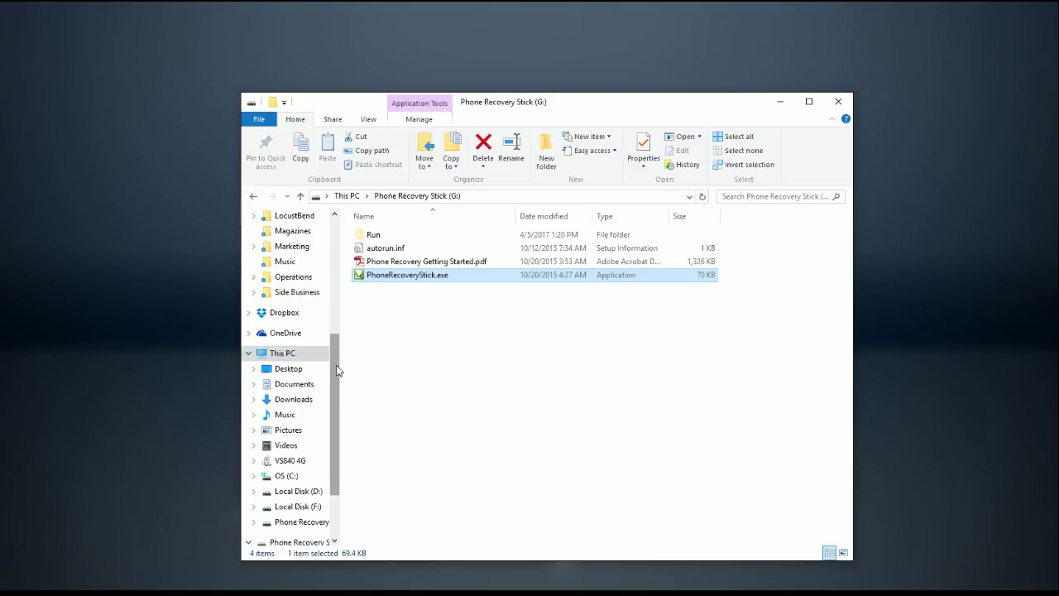
# Open the Phone Recovery Stick (G:) drive from This PC and launch PhoneRecoveryStick.exe.
pyautogui.click(285, 353)
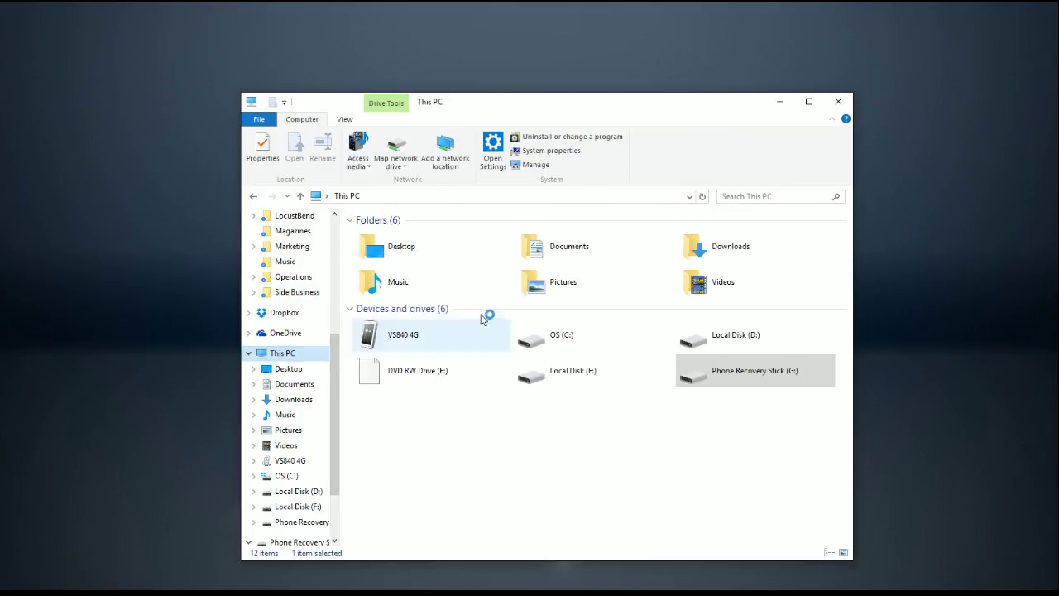
pyautogui.click(684, 378)
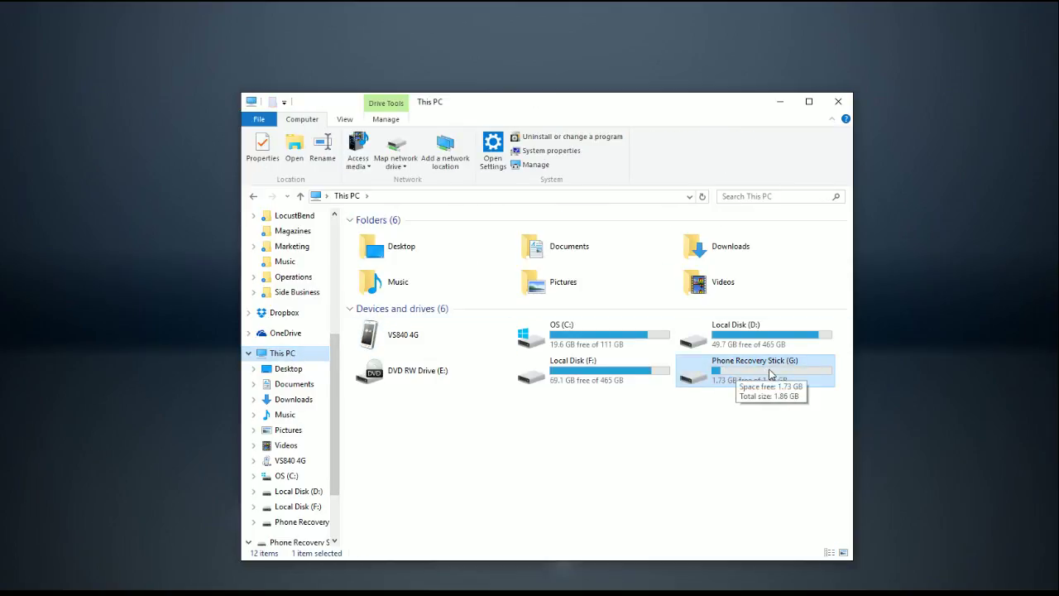
pyautogui.doubleClick(738, 376)
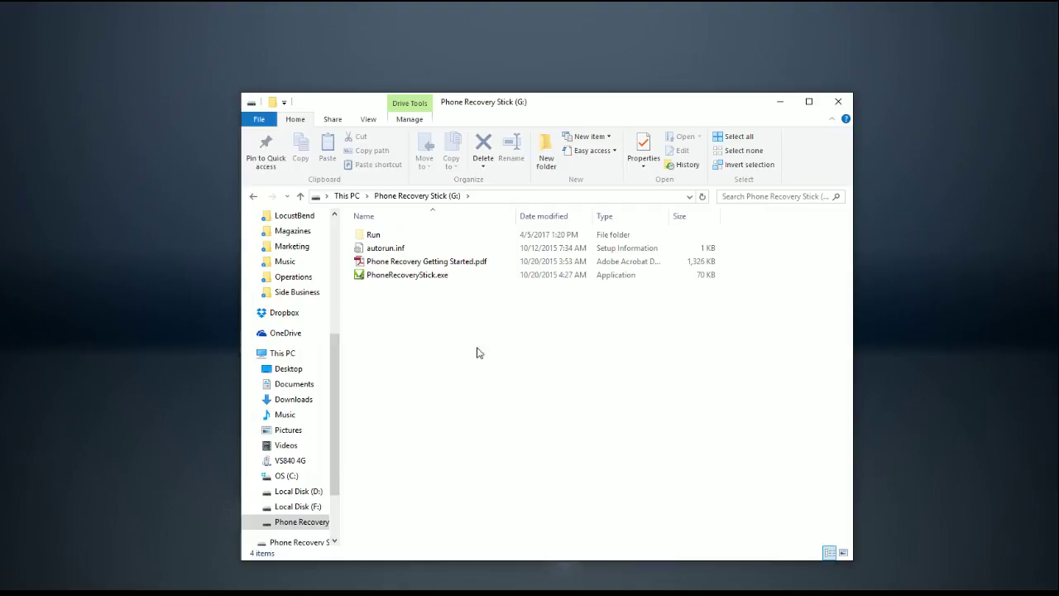
pyautogui.click(383, 282)
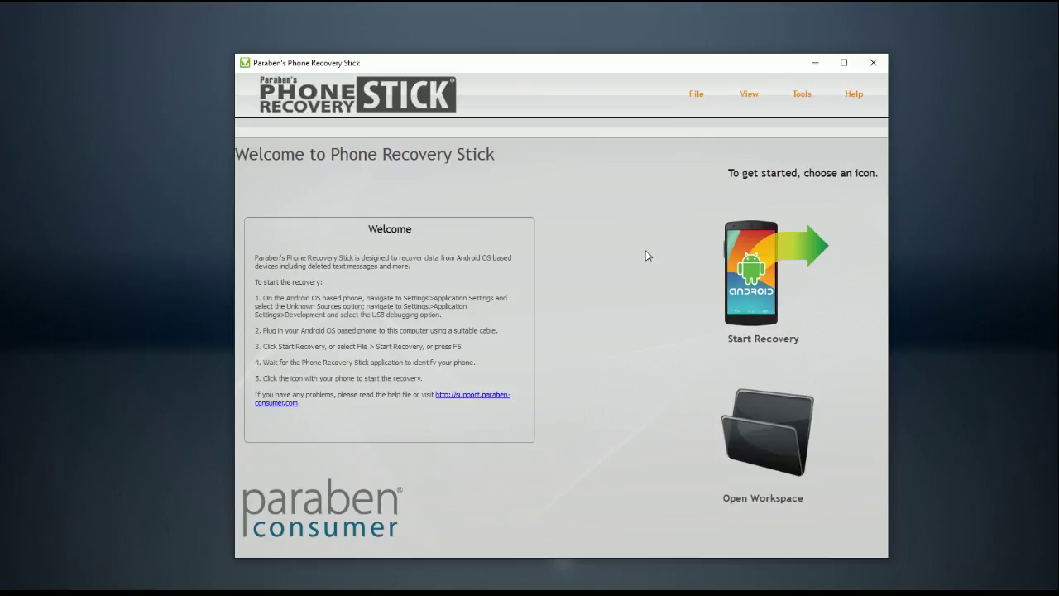
# Start recovery of the detected Android phone, acquiring ALL data including 3rd party Apps, with screen password removal and file system unlocking enabled.
pyautogui.click(754, 275)
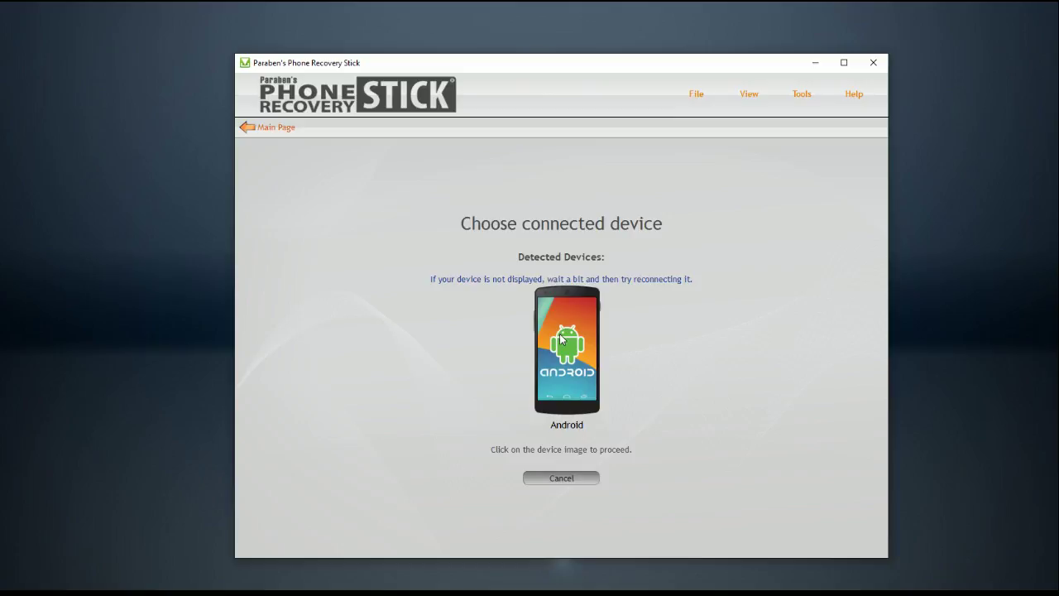
pyautogui.click(563, 336)
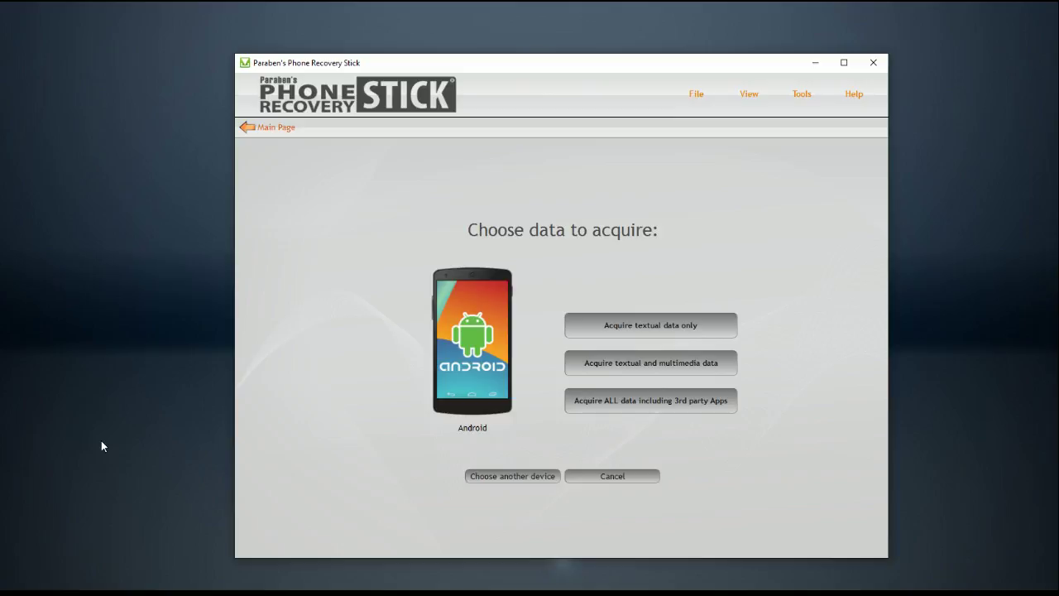
pyautogui.click(679, 401)
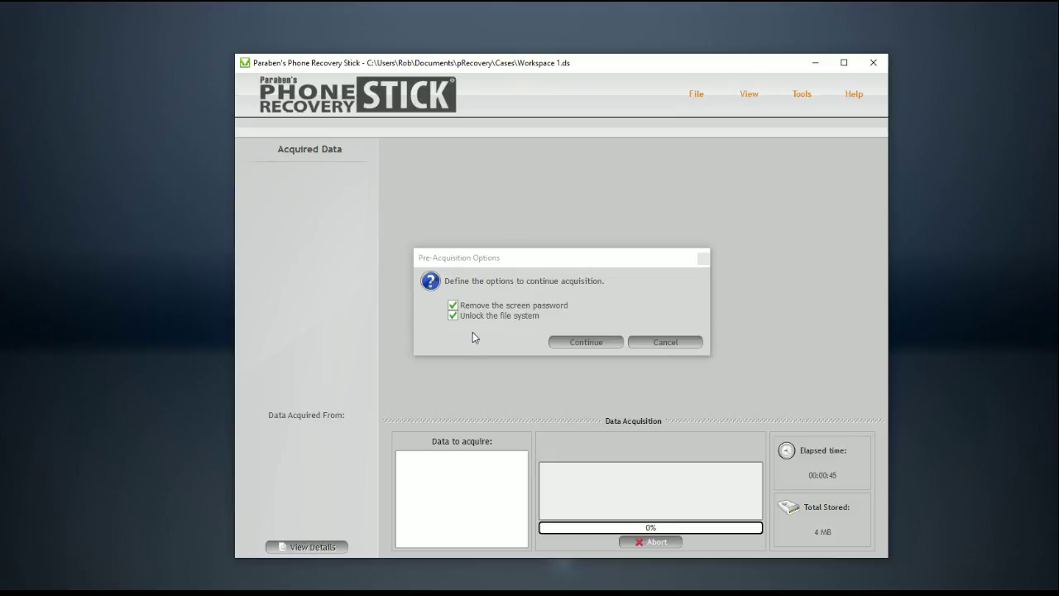
pyautogui.click(572, 342)
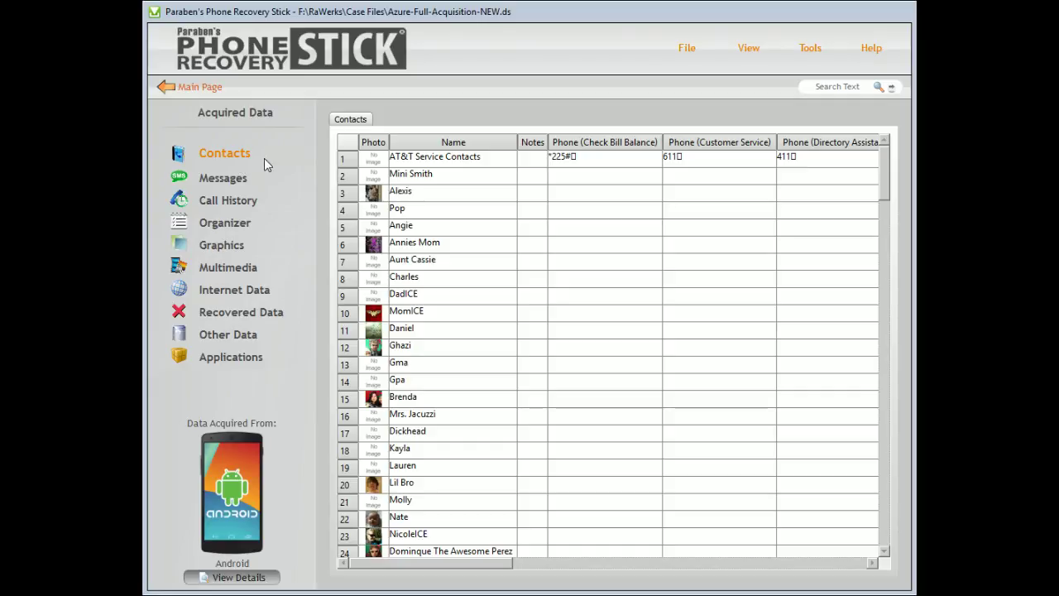
# Look through the acquired contacts and the SMS and MMS message histories.
pyautogui.scroll(-14, 591, 259)
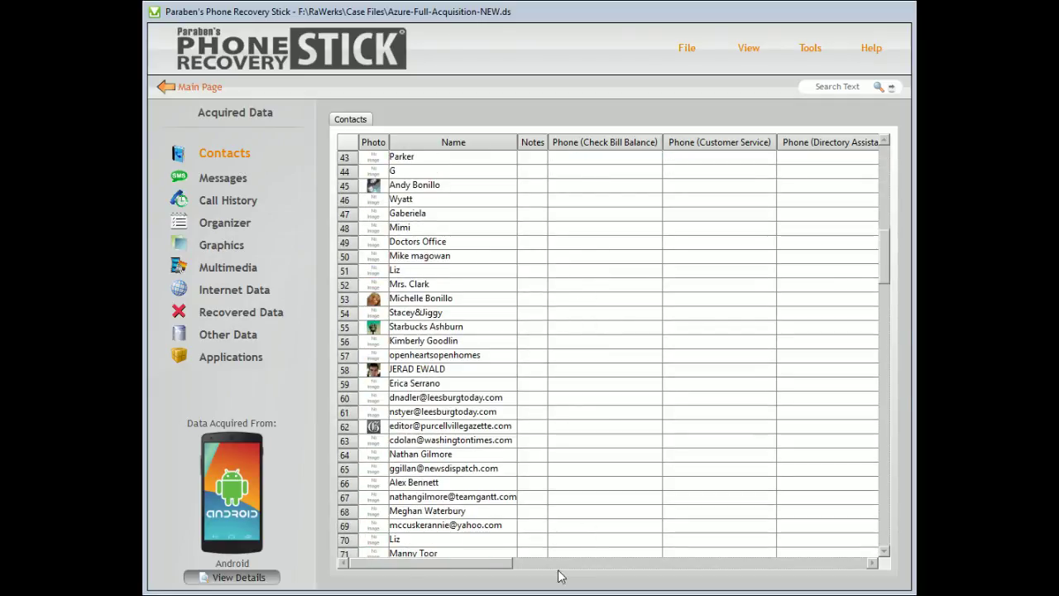
pyautogui.moveTo(491, 562)
pyautogui.mouseDown()
pyautogui.moveTo(844, 562)
pyautogui.moveTo(479, 570)
pyautogui.mouseUp()
pyautogui.click(222, 176)
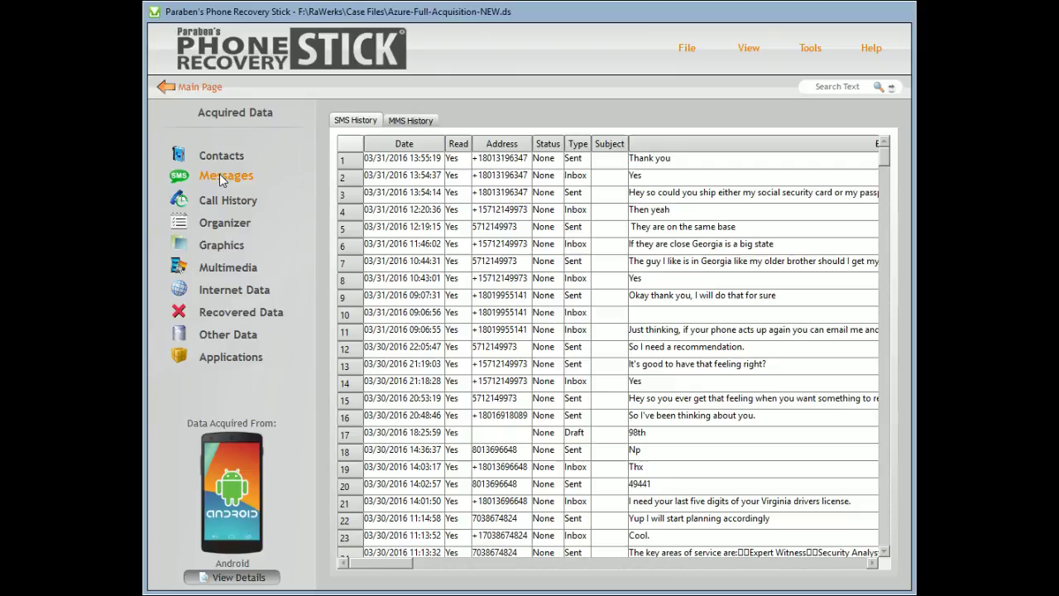
pyautogui.click(410, 121)
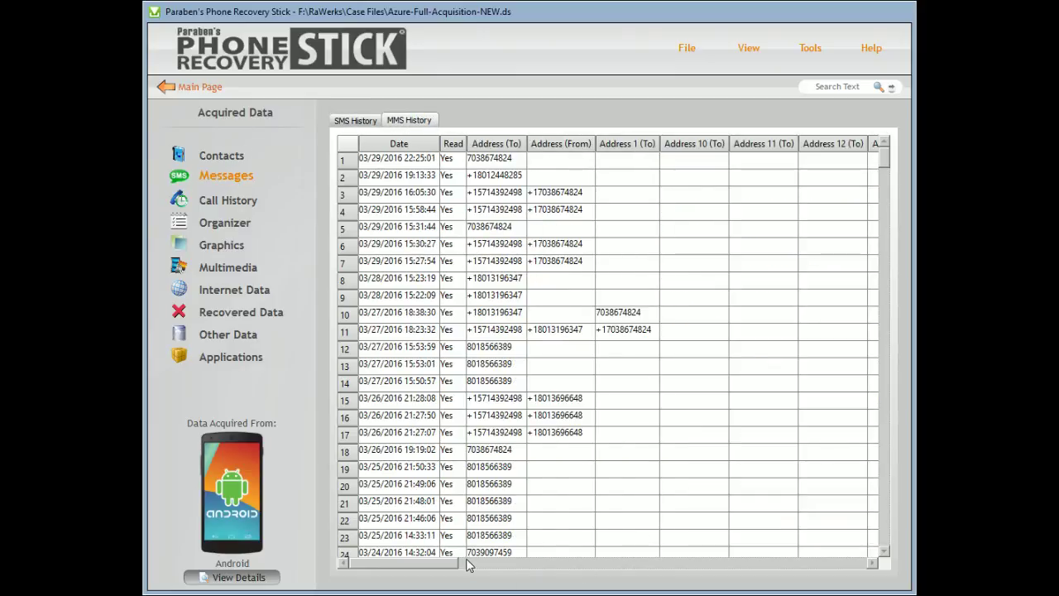
pyautogui.moveTo(451, 563); pyautogui.dragTo(394, 570)
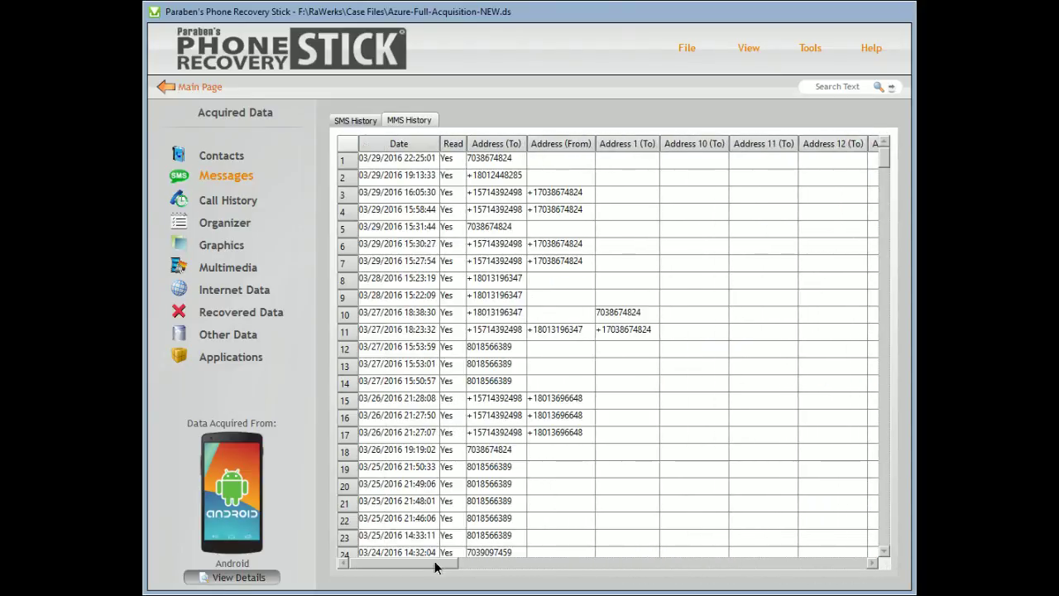
# Review the call history records acquired from the phone.
pyautogui.click(218, 199)
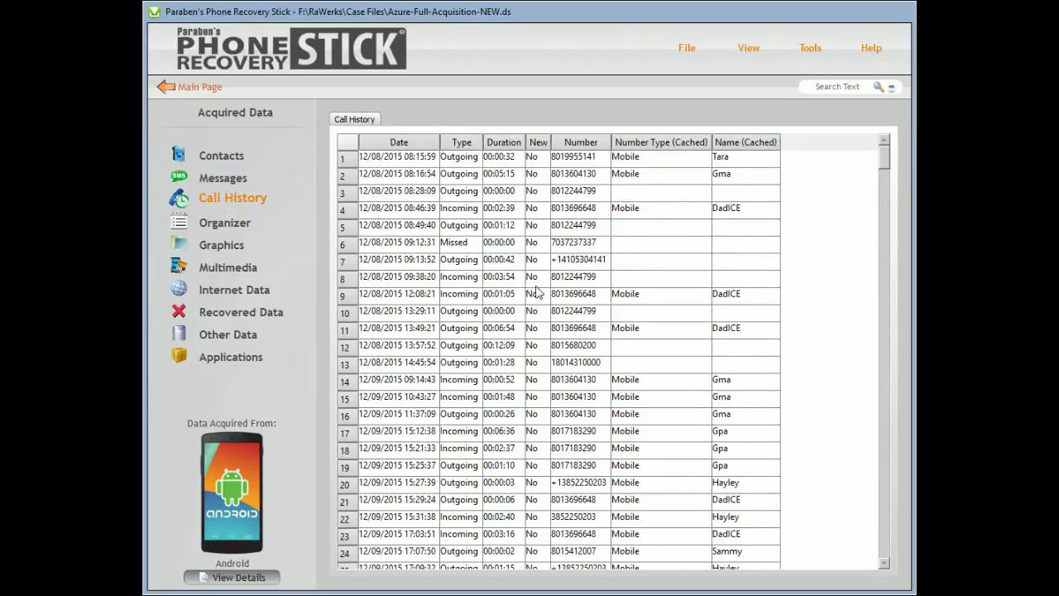
pyautogui.scroll(-17, 529, 295)
pyautogui.scroll(-10, 530, 295)
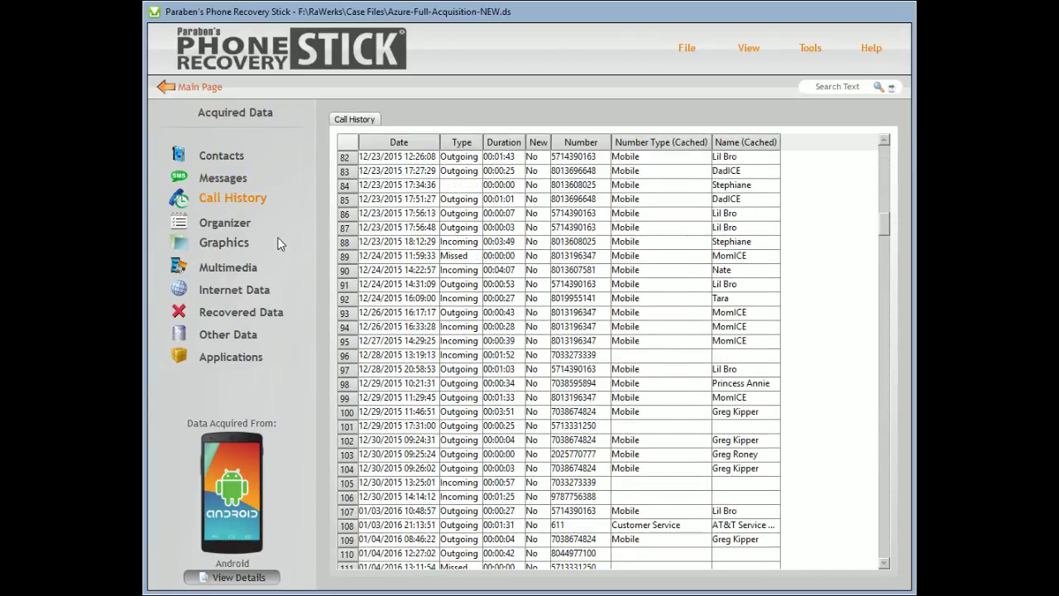
# Examine the organizer data, covering both the events list and the calendars.
pyautogui.click(218, 222)
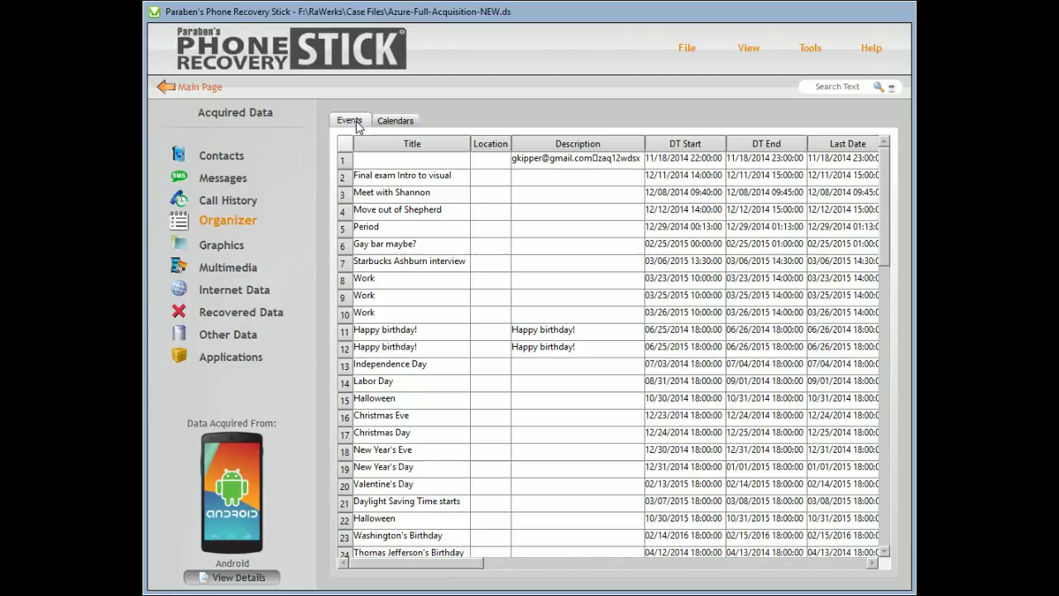
pyautogui.scroll(-10, 463, 288)
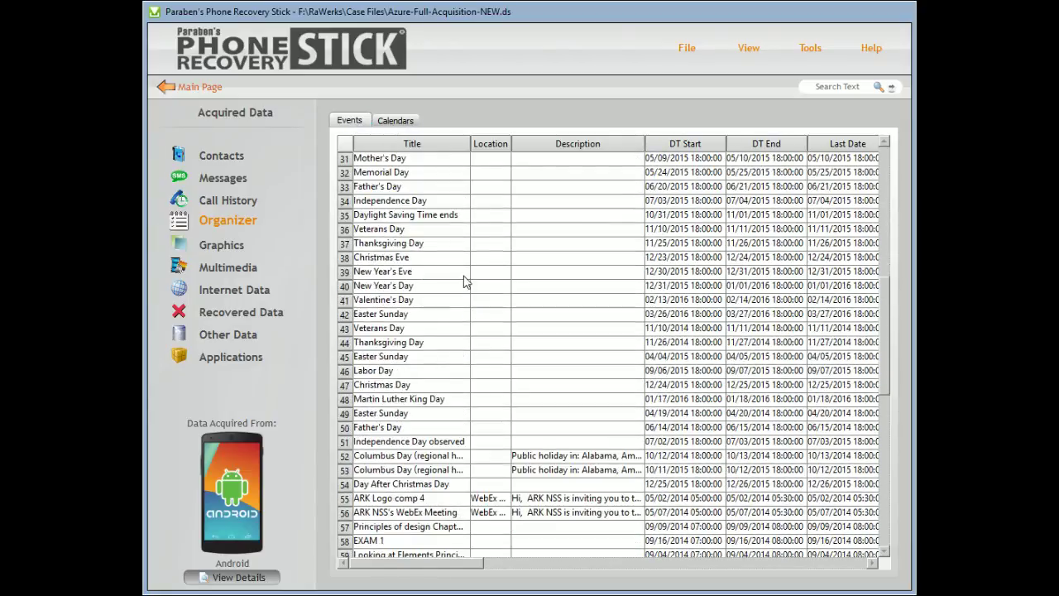
pyautogui.scroll(10, 414, 241)
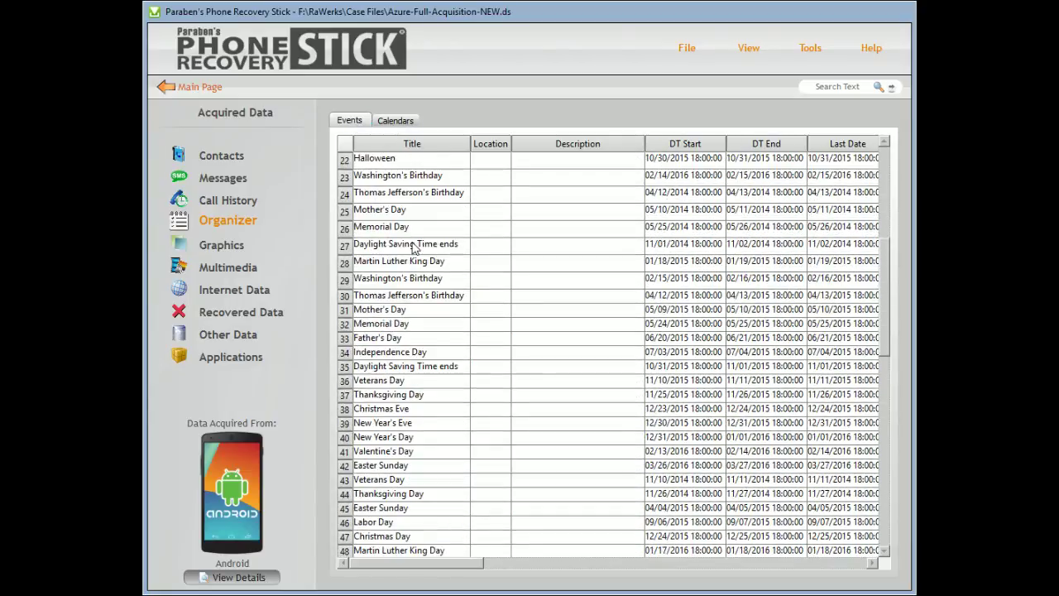
pyautogui.click(395, 122)
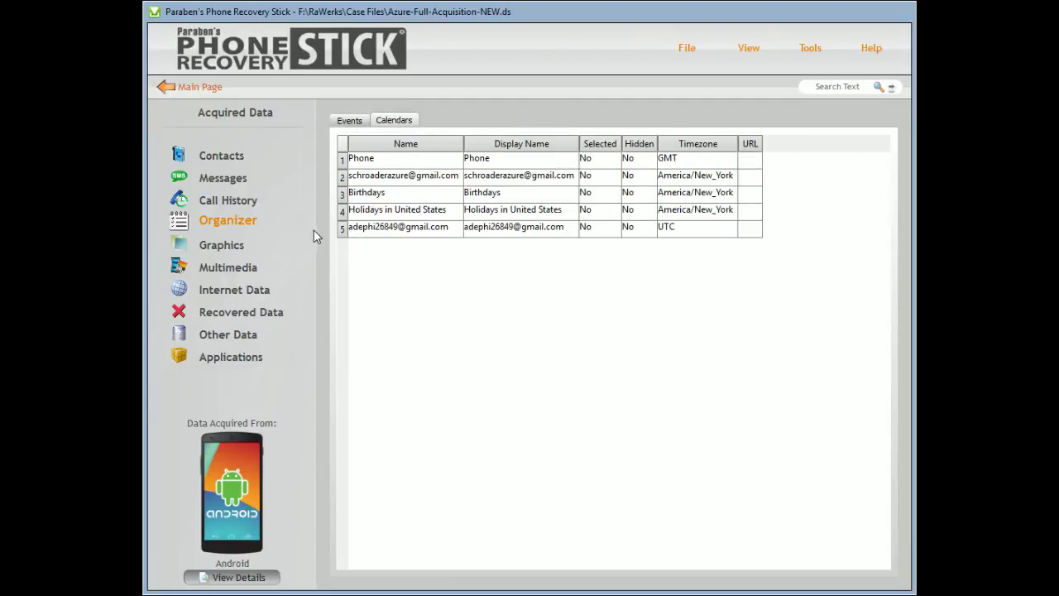
# Browse the acquired graphics thumbnails and the multimedia files, selecting the video 20150423_111123_001.mp4.
pyautogui.click(213, 244)
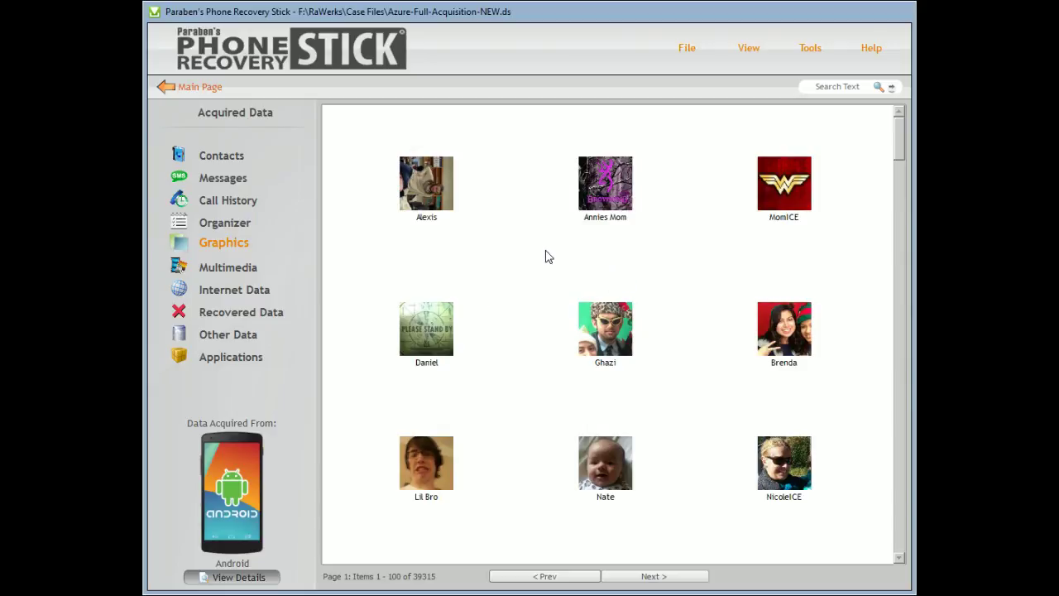
pyautogui.scroll(-2, 530, 250)
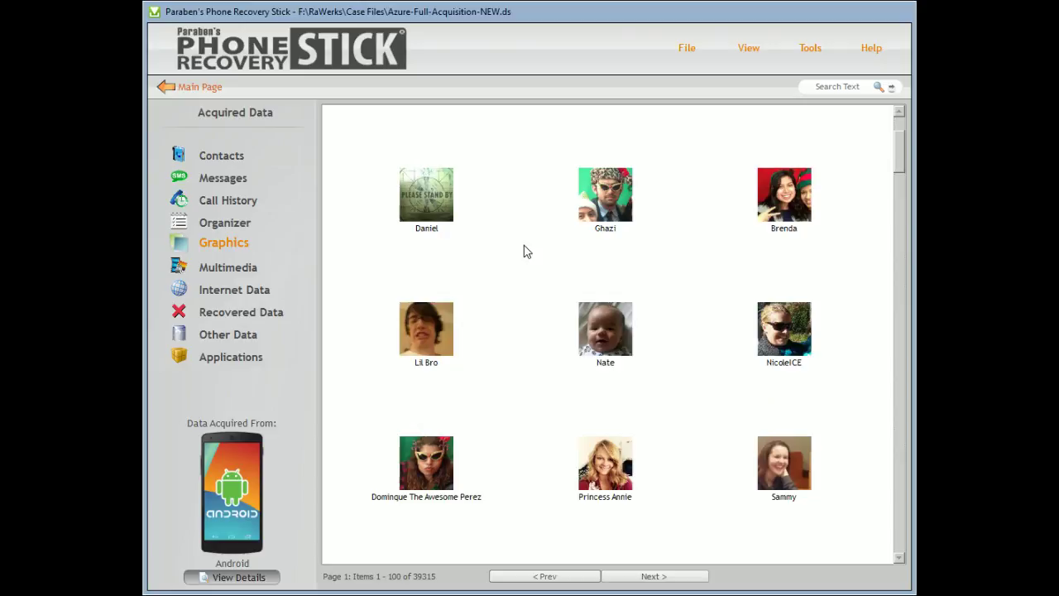
pyautogui.scroll(2, 527, 250)
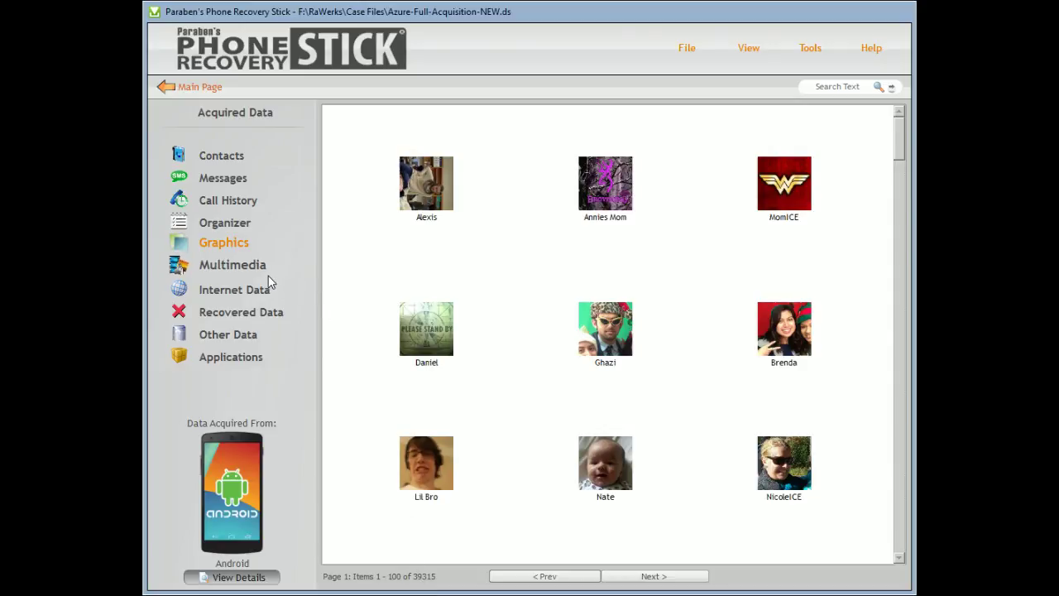
pyautogui.click(225, 268)
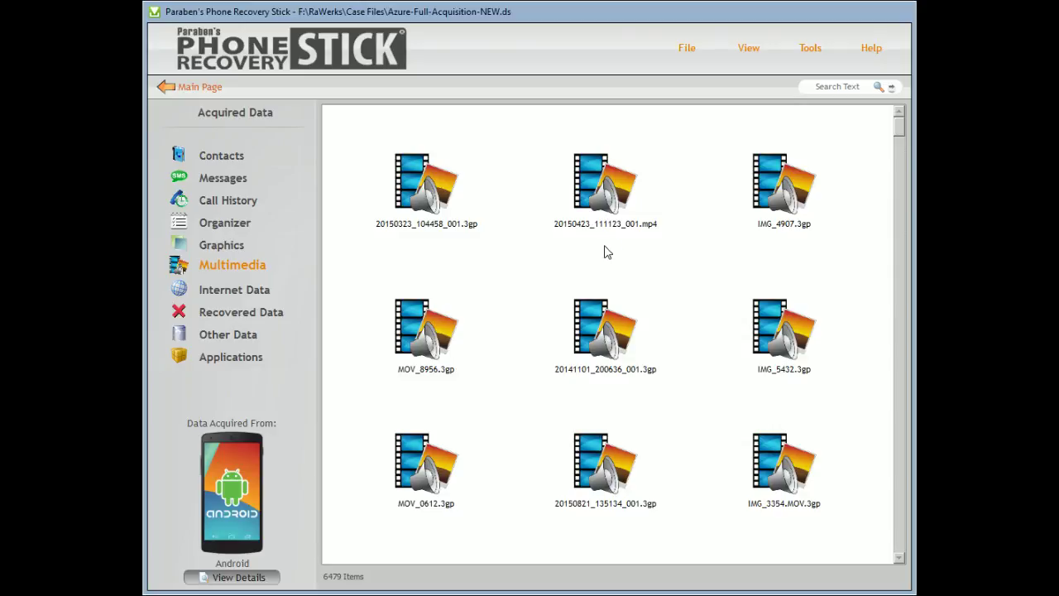
pyautogui.click(590, 189)
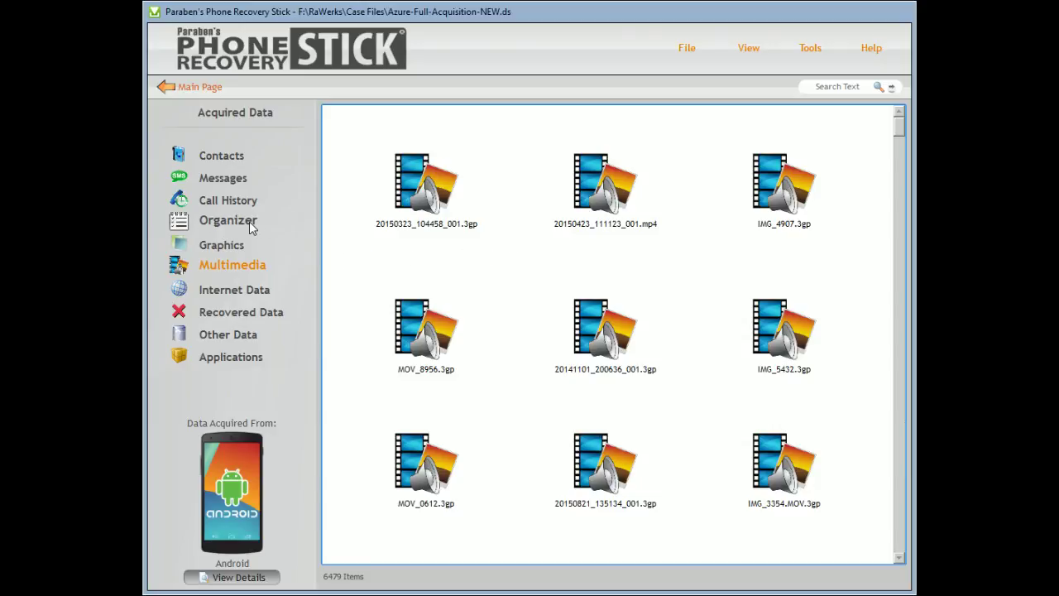
# Inspect the acquired internet data, including the URL history and the search history.
pyautogui.click(232, 289)
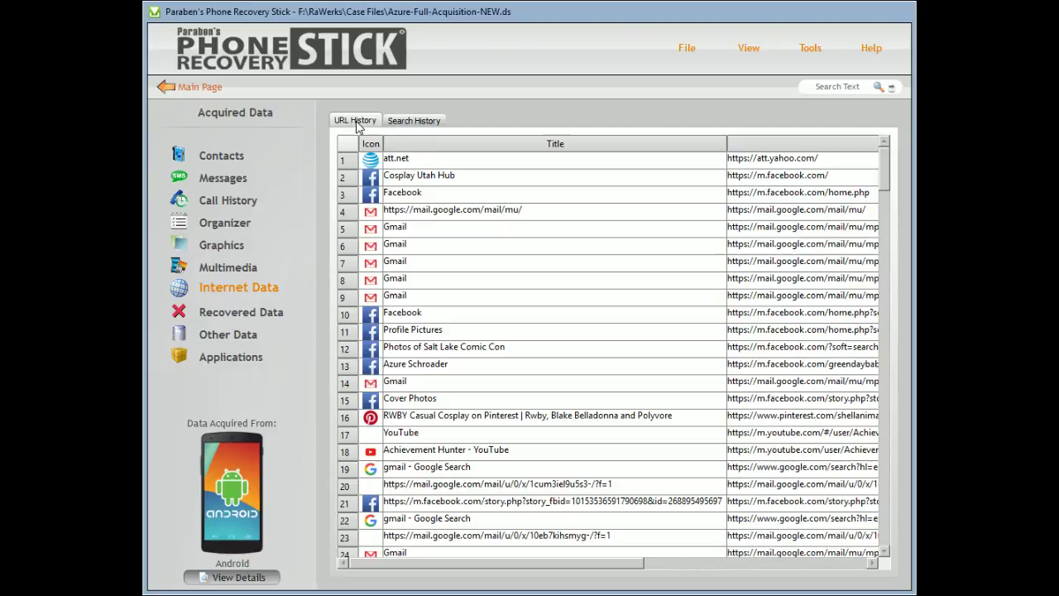
pyautogui.click(406, 122)
pyautogui.scroll(-7, 497, 237)
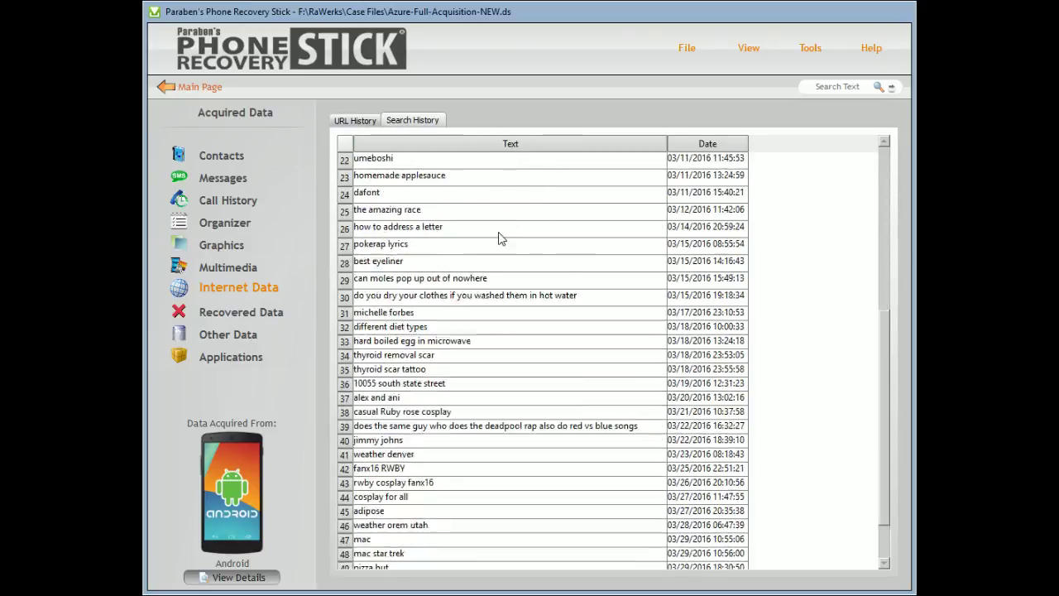
pyautogui.scroll(7, 499, 277)
pyautogui.click(355, 120)
# Review the recovered deleted messages across the MMS, SMS, MMS Part and MMS Address tables.
pyautogui.click(238, 313)
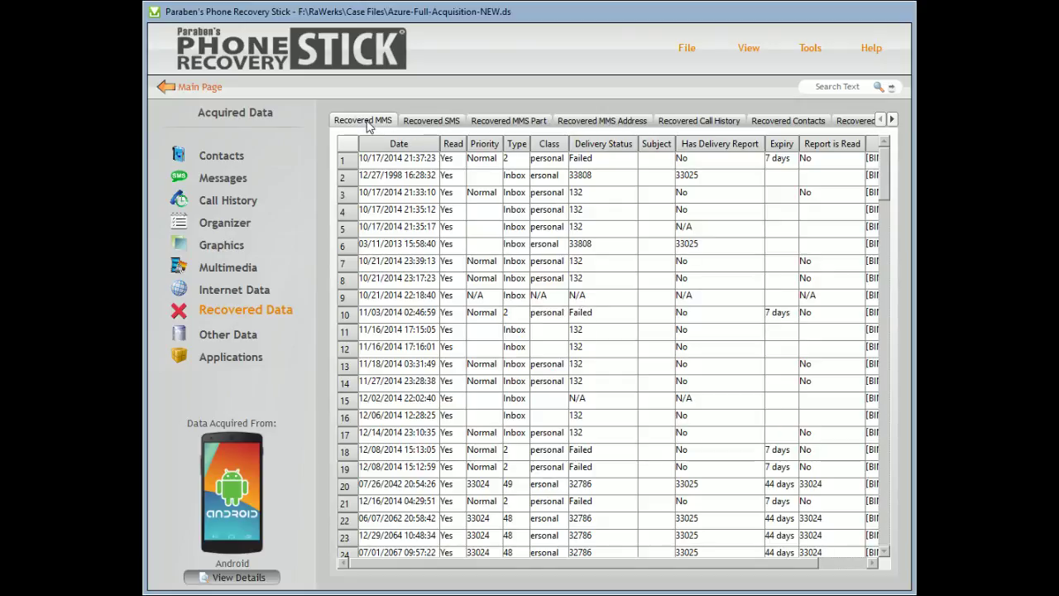
pyautogui.click(430, 122)
pyautogui.click(510, 119)
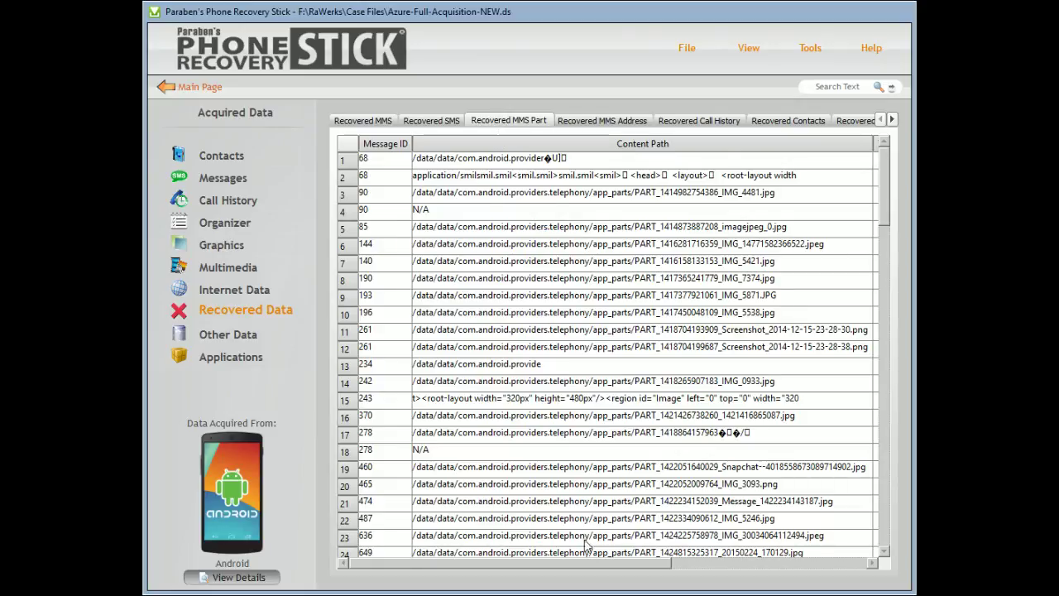
pyautogui.moveTo(579, 564)
pyautogui.mouseDown()
pyautogui.moveTo(753, 569)
pyautogui.moveTo(566, 569)
pyautogui.mouseUp()
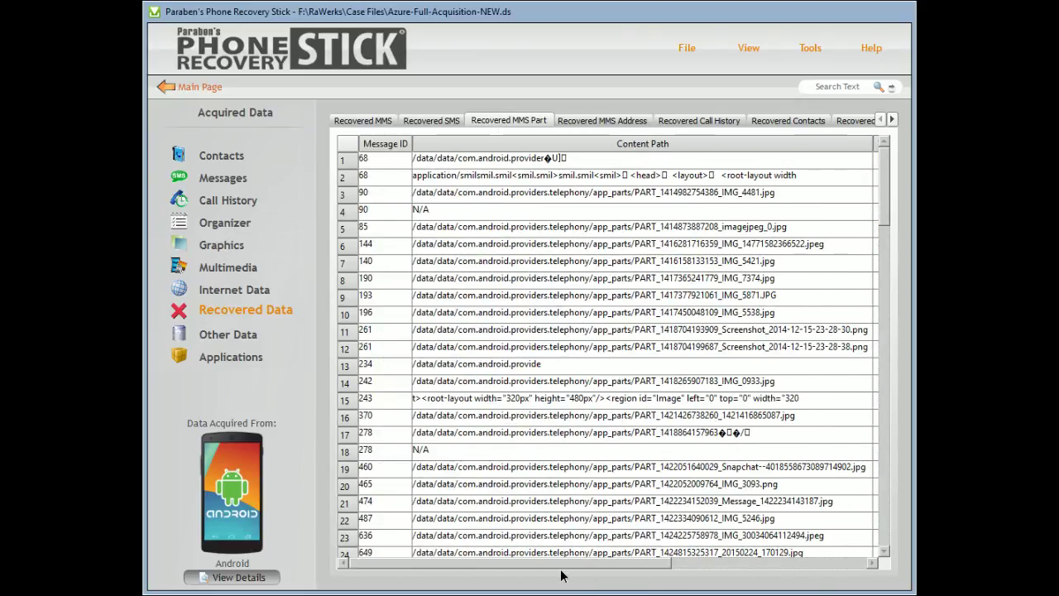
pyautogui.click(602, 121)
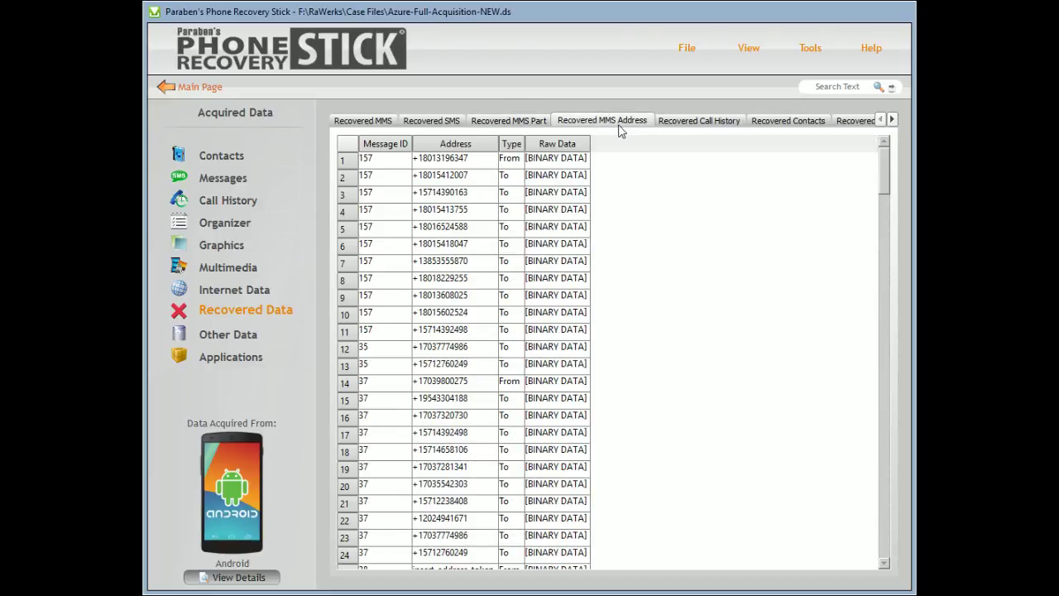
# Check the recovered call history and read down the list of recovered contacts.
pyautogui.click(680, 122)
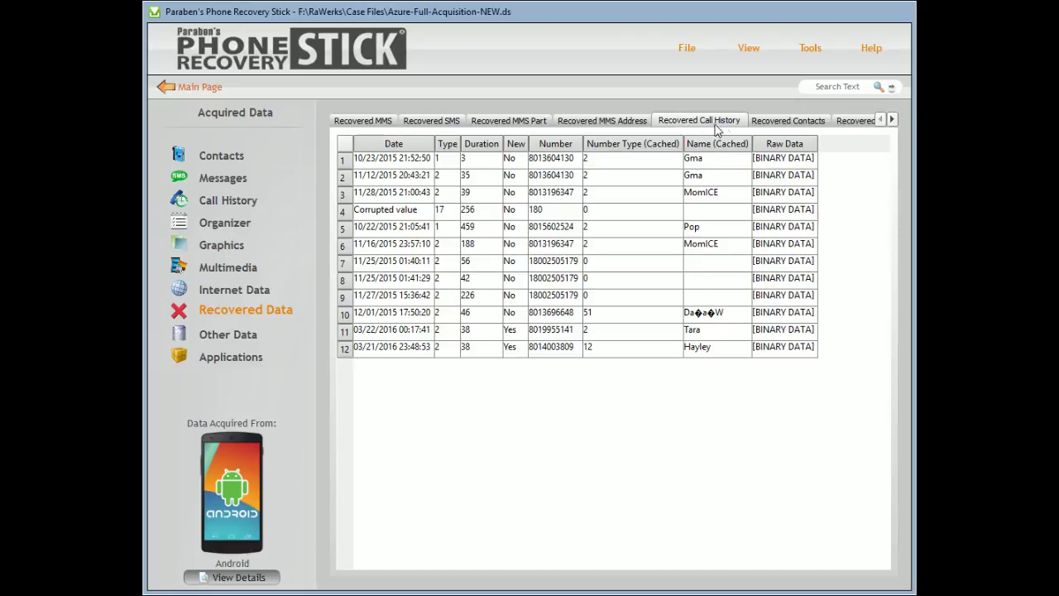
pyautogui.click(785, 122)
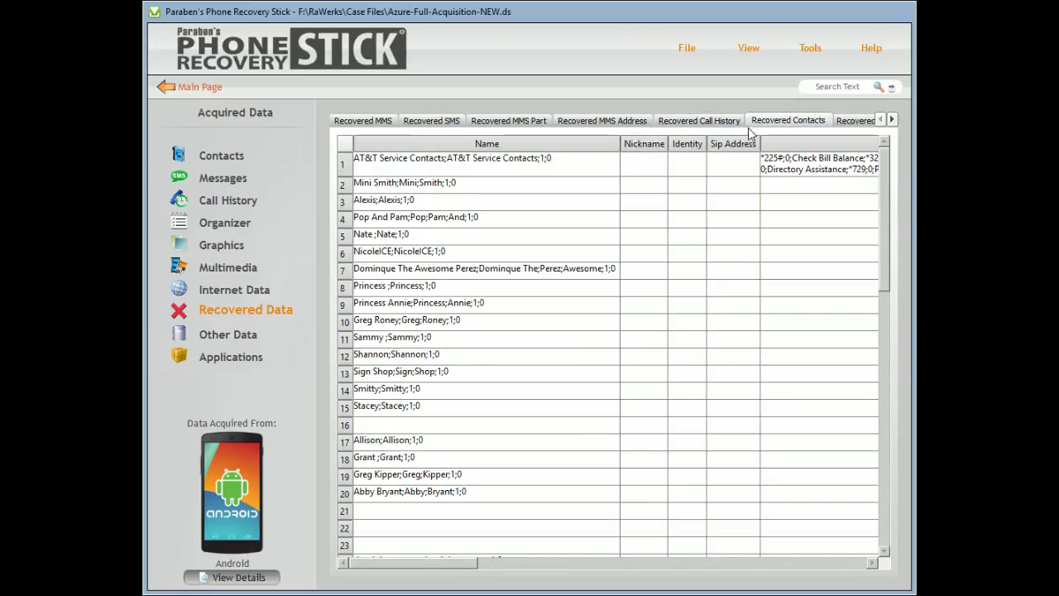
pyautogui.scroll(-10, 759, 242)
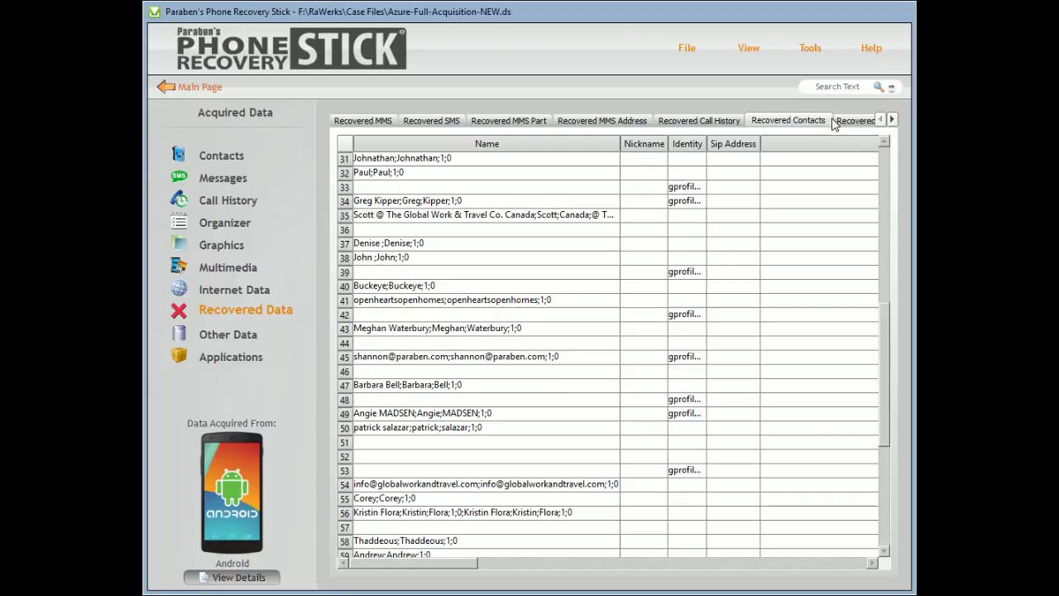
# View the recovered events and browse the individual records under Recovered Data.
pyautogui.click(854, 120)
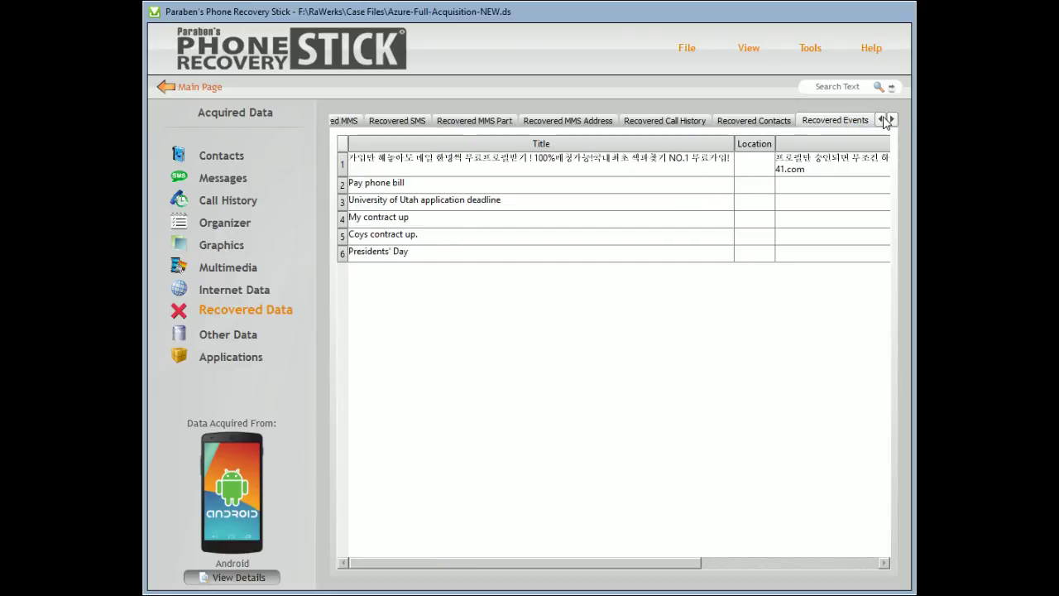
pyautogui.click(892, 121)
pyautogui.click(806, 124)
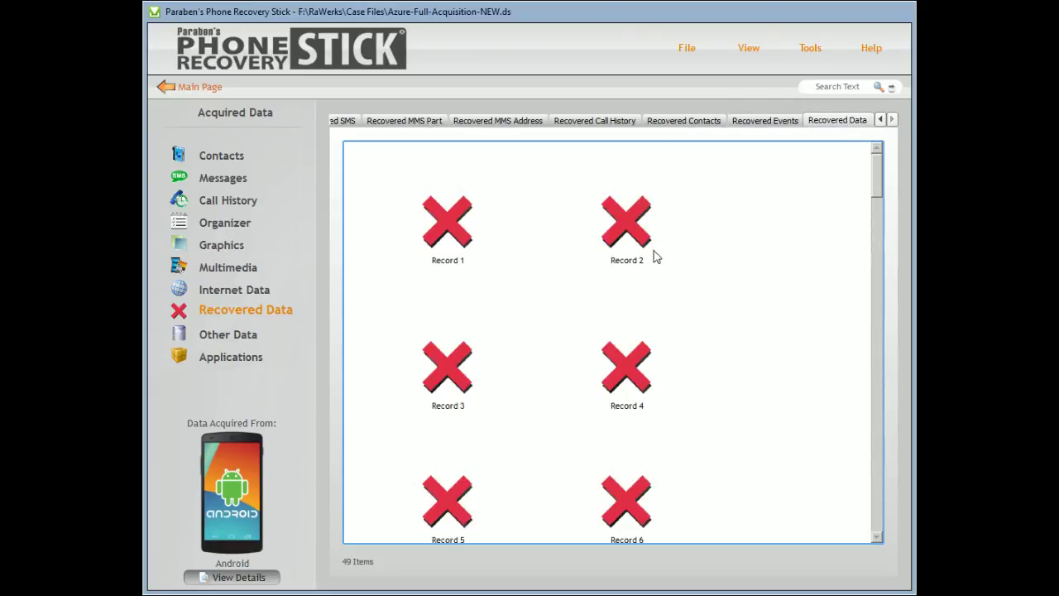
pyautogui.scroll(-1, 661, 239)
pyautogui.scroll(-3, 661, 235)
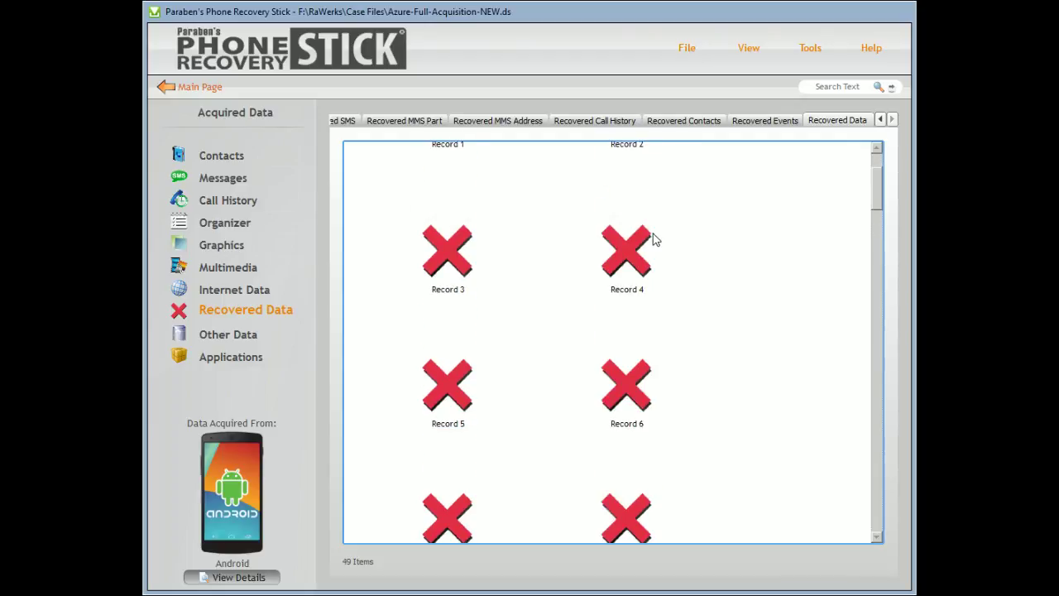
# Browse down the individual recovered records, return to the first ones and open Record 2.
pyautogui.scroll(-1, 657, 240)
pyautogui.scroll(-6, 707, 281)
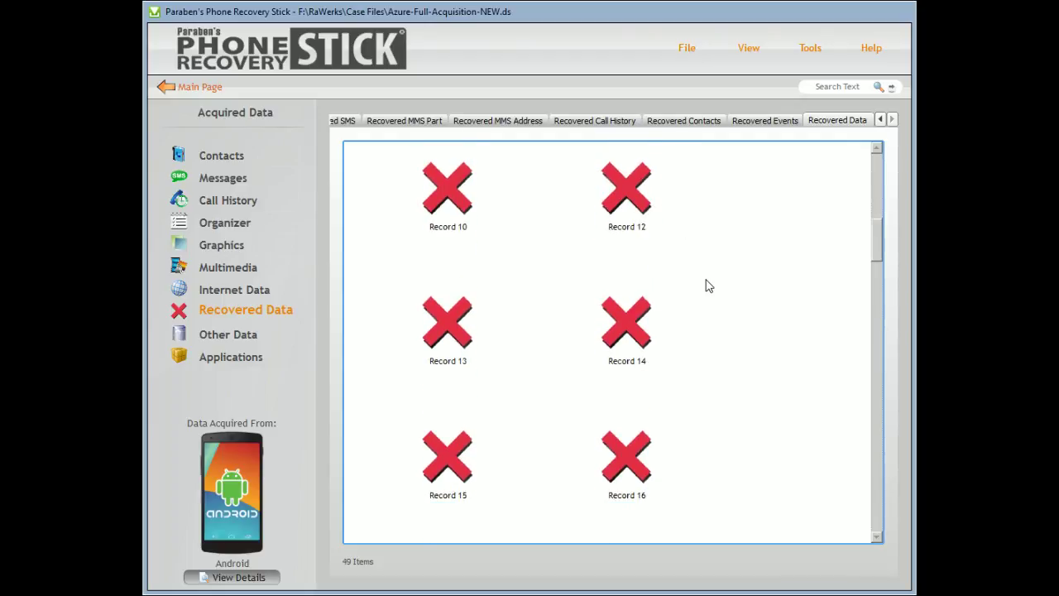
pyautogui.scroll(10, 709, 296)
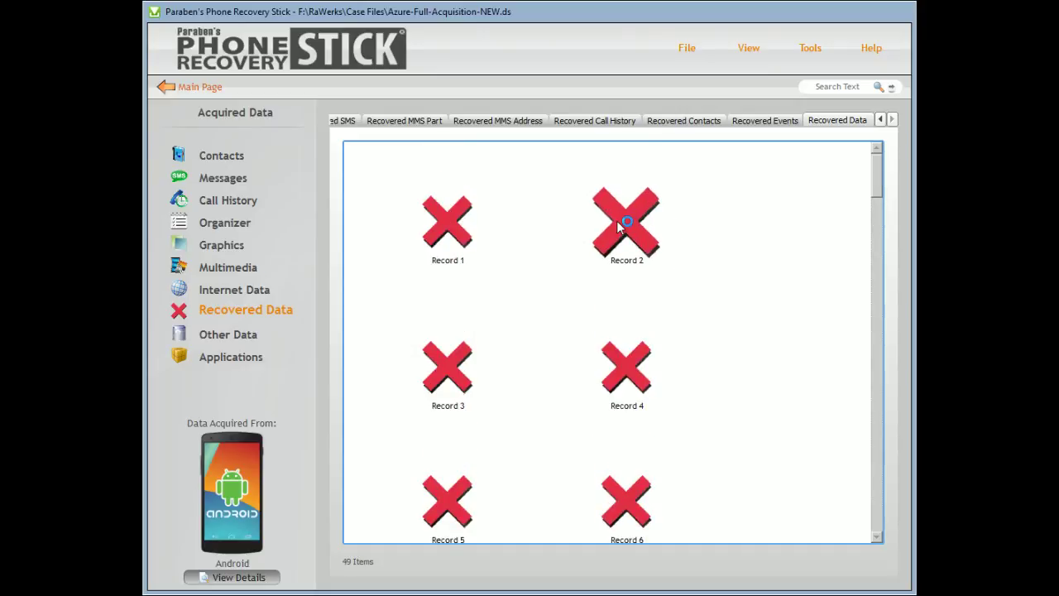
pyautogui.doubleClick(635, 224)
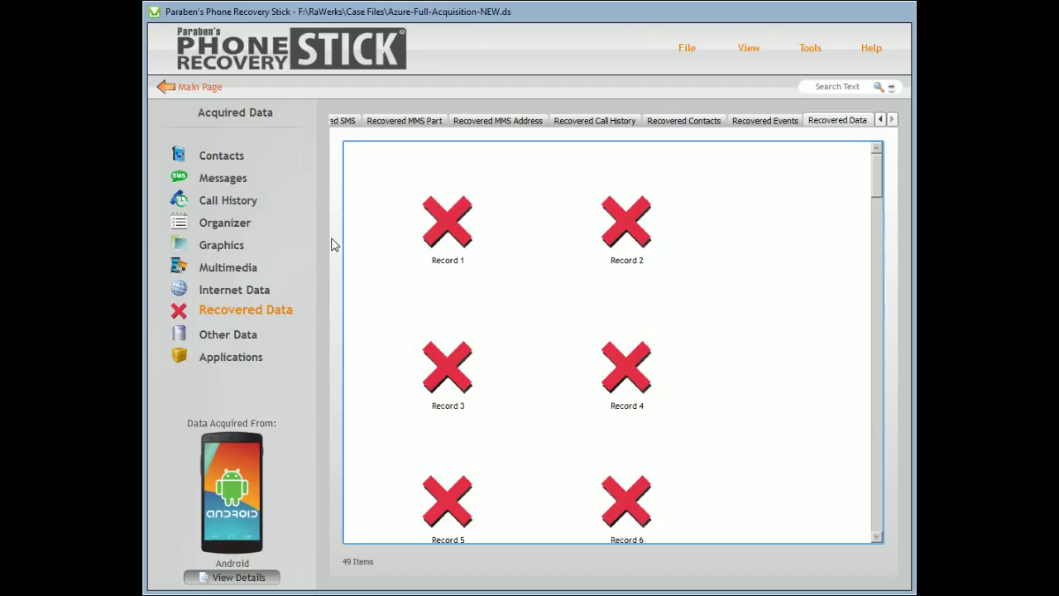
# View the system settings under Other Data and the application permissions list, selecting the Kingo ROOT entry.
pyautogui.click(217, 334)
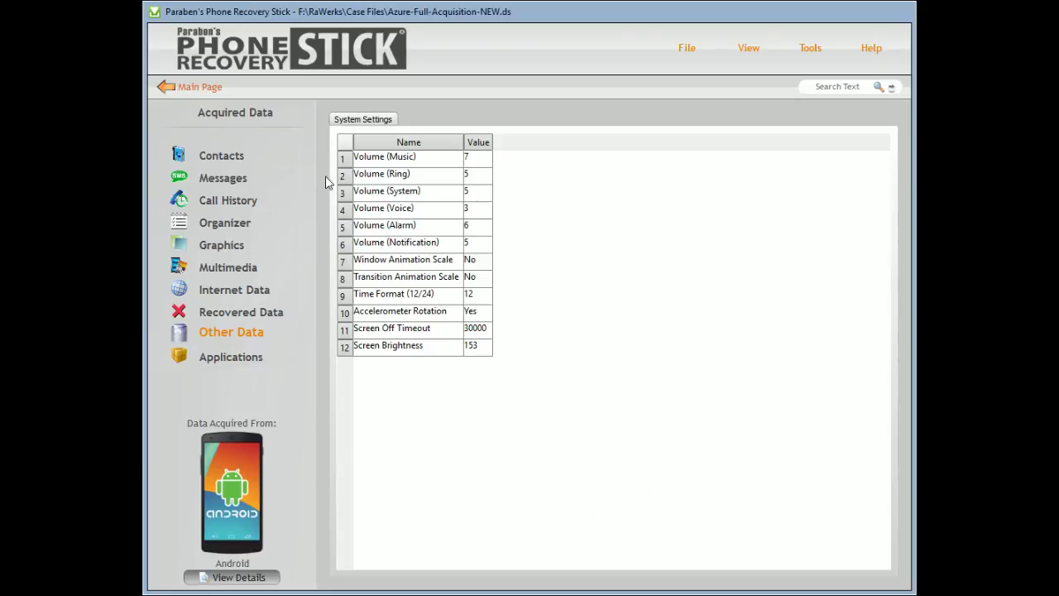
pyautogui.click(219, 355)
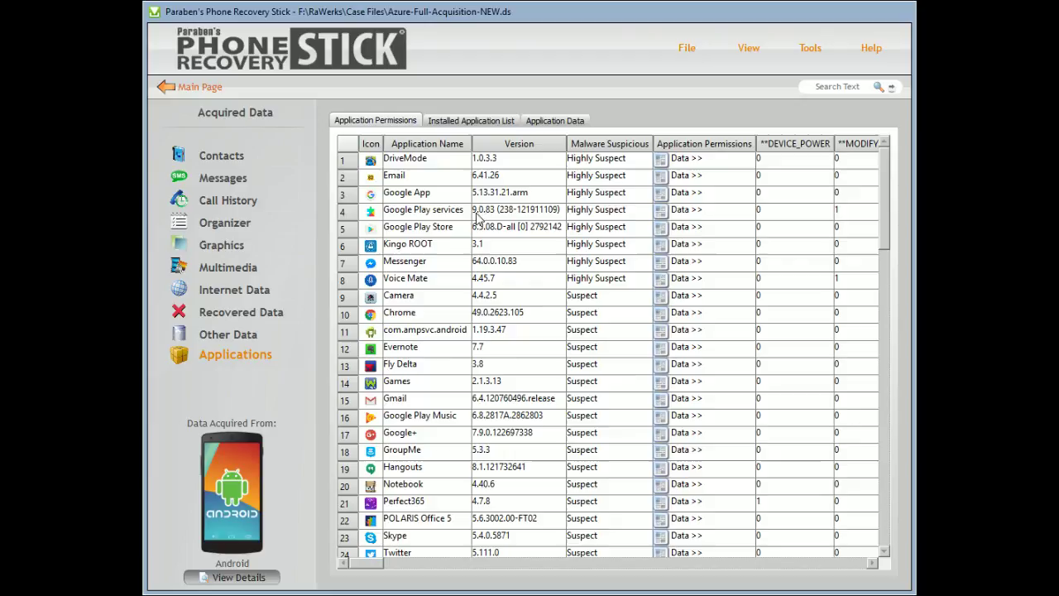
pyautogui.click(400, 250)
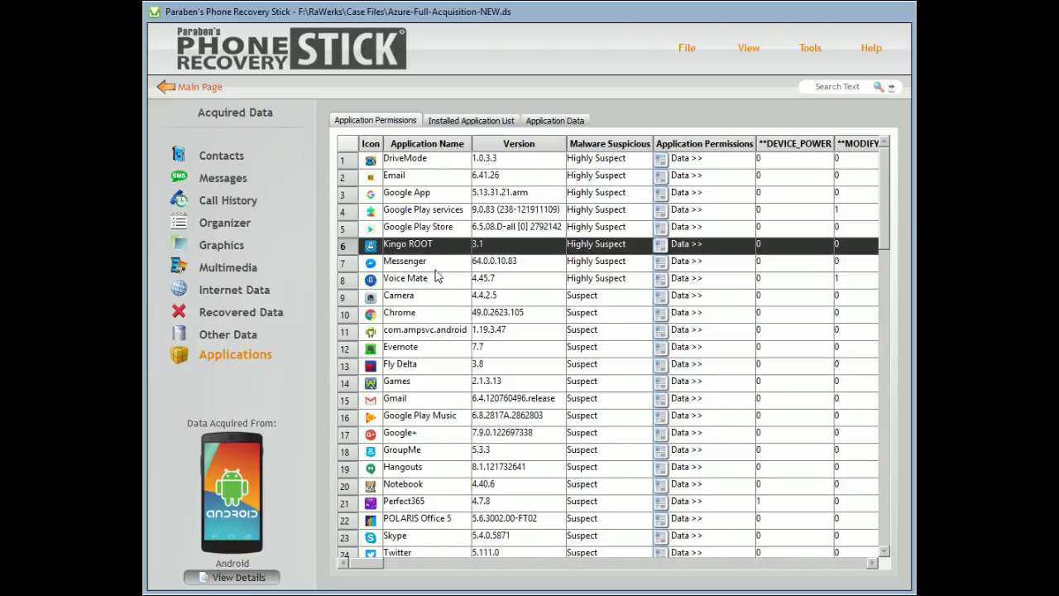
# Review the installed application list through to its last entries.
pyautogui.click(470, 120)
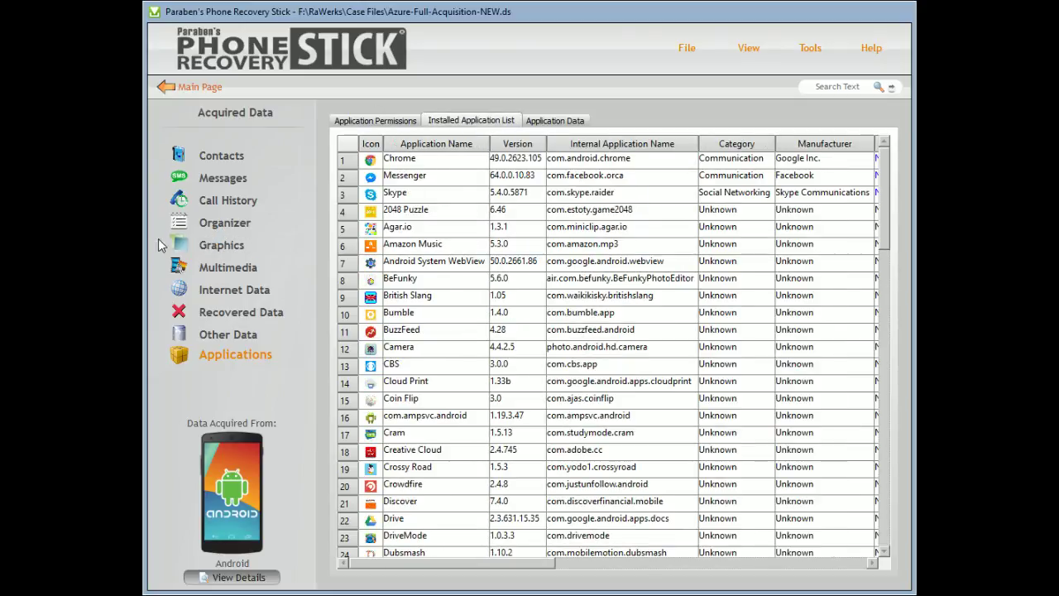
pyautogui.scroll(-18, 514, 330)
pyautogui.scroll(-8, 514, 341)
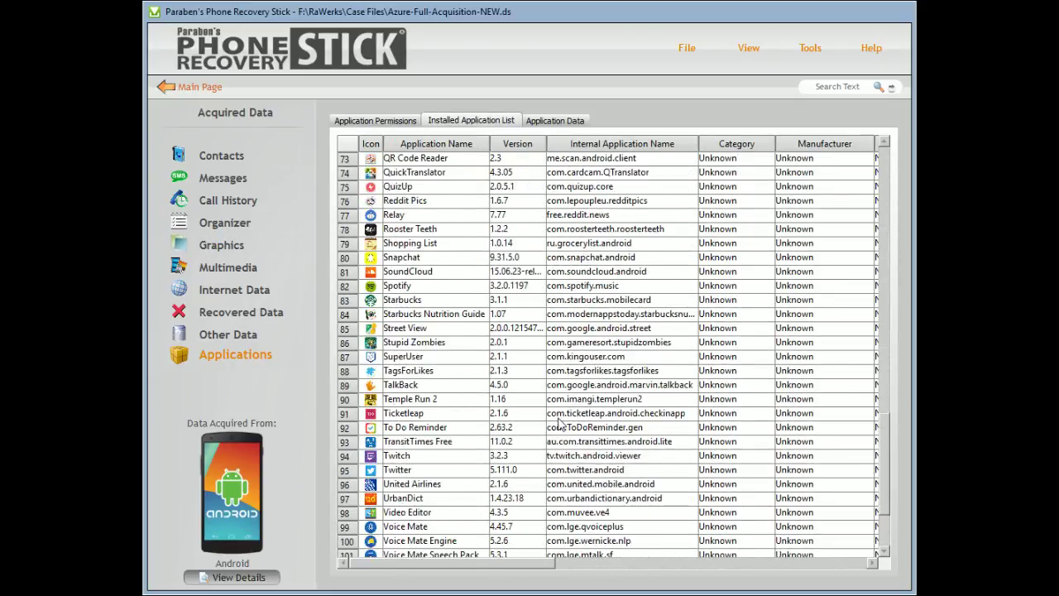
pyautogui.moveTo(521, 563); pyautogui.dragTo(429, 563)
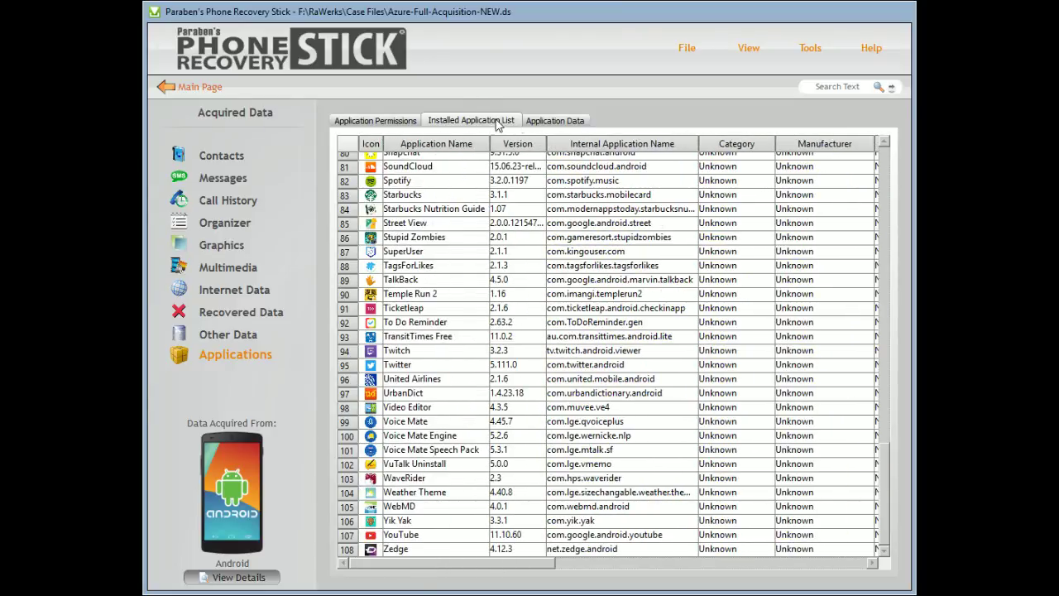
# Show the application data and expand the Chrome and Facebook Messenger folders.
pyautogui.click(536, 121)
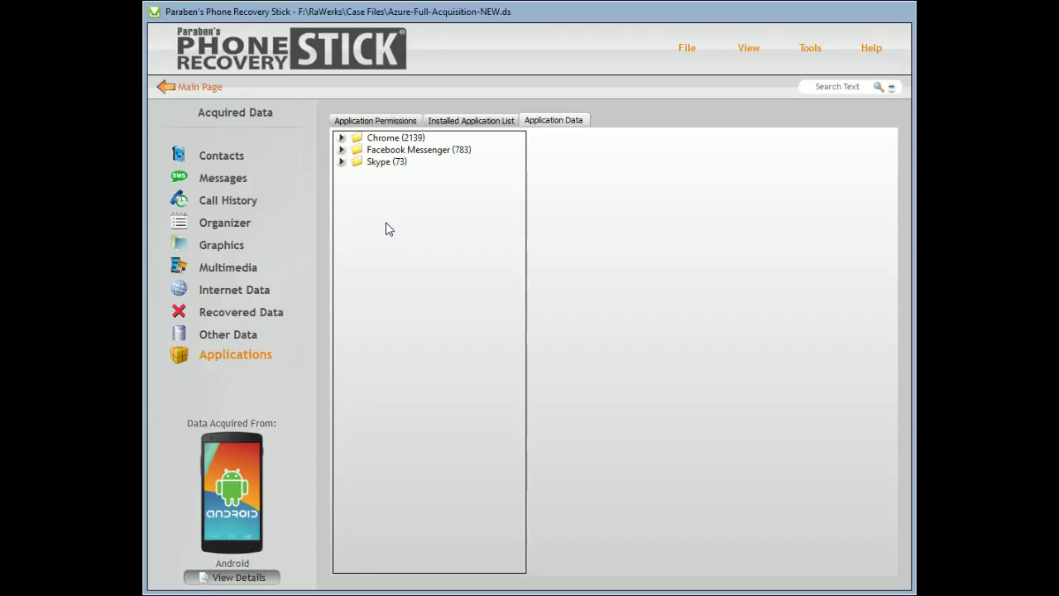
pyautogui.click(343, 138)
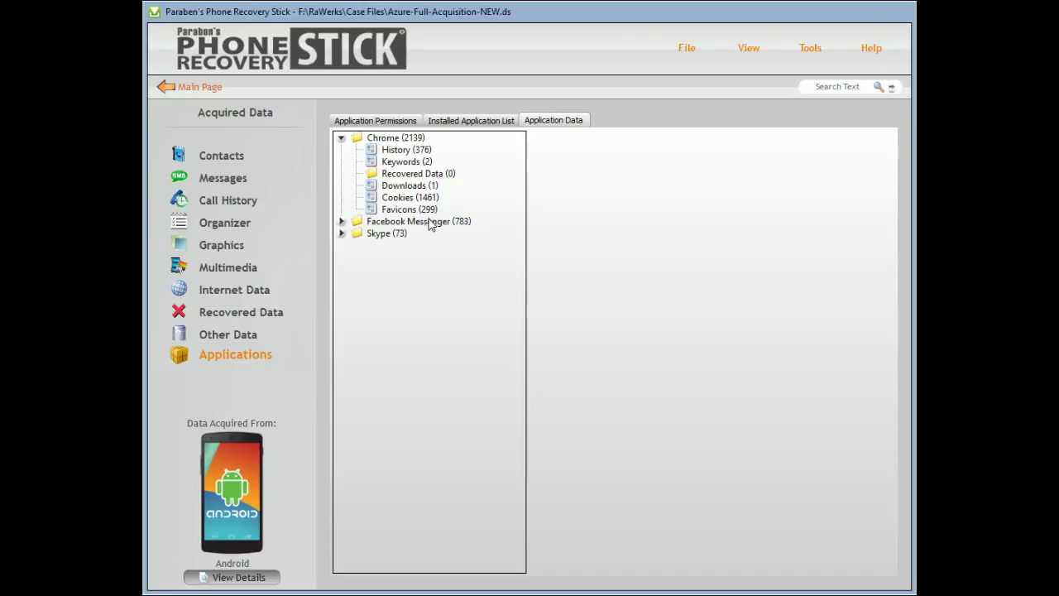
pyautogui.click(342, 222)
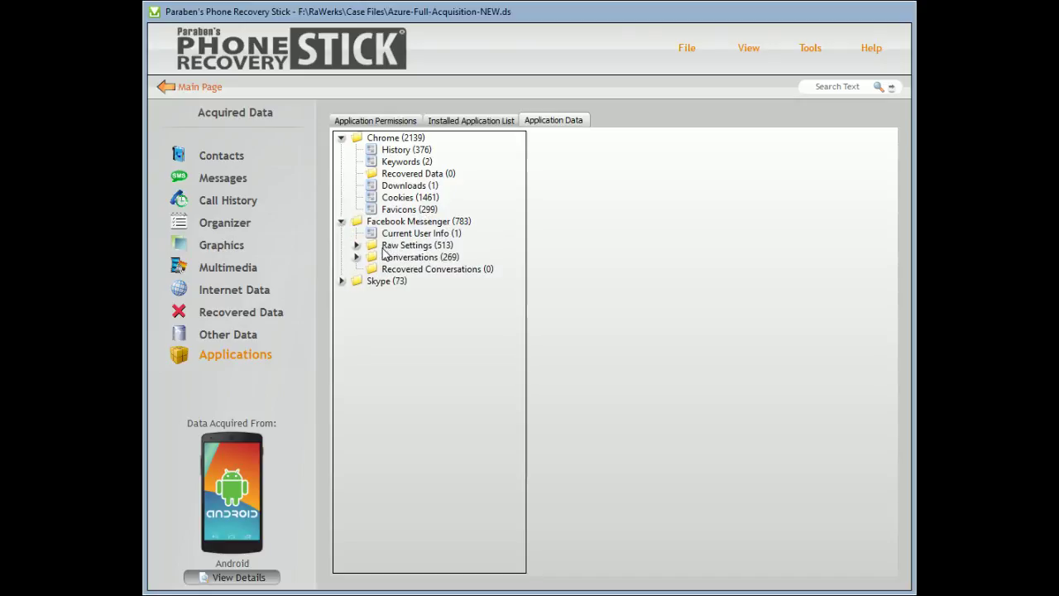
# View the second group conversation and the recovered conversations of Facebook Messenger, and collapse the Conversations folder.
pyautogui.click(410, 258)
pyautogui.click(356, 258)
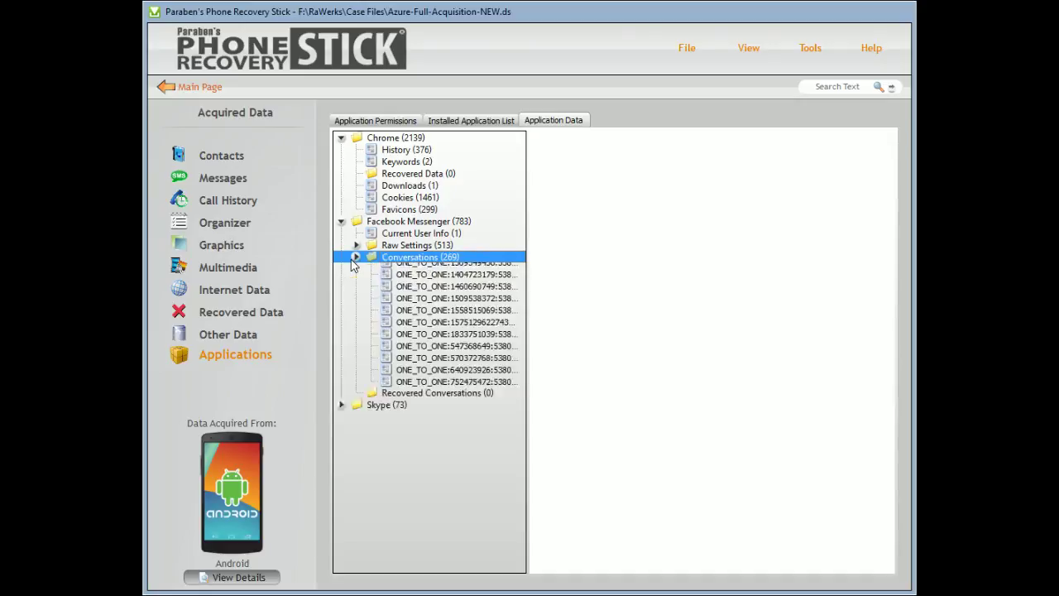
pyautogui.click(434, 282)
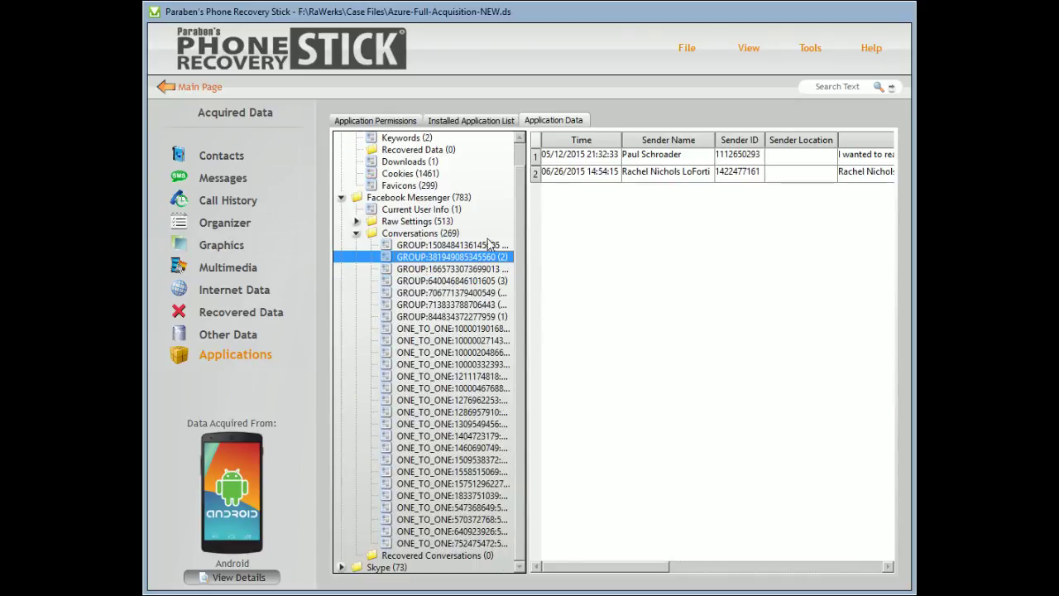
pyautogui.click(410, 555)
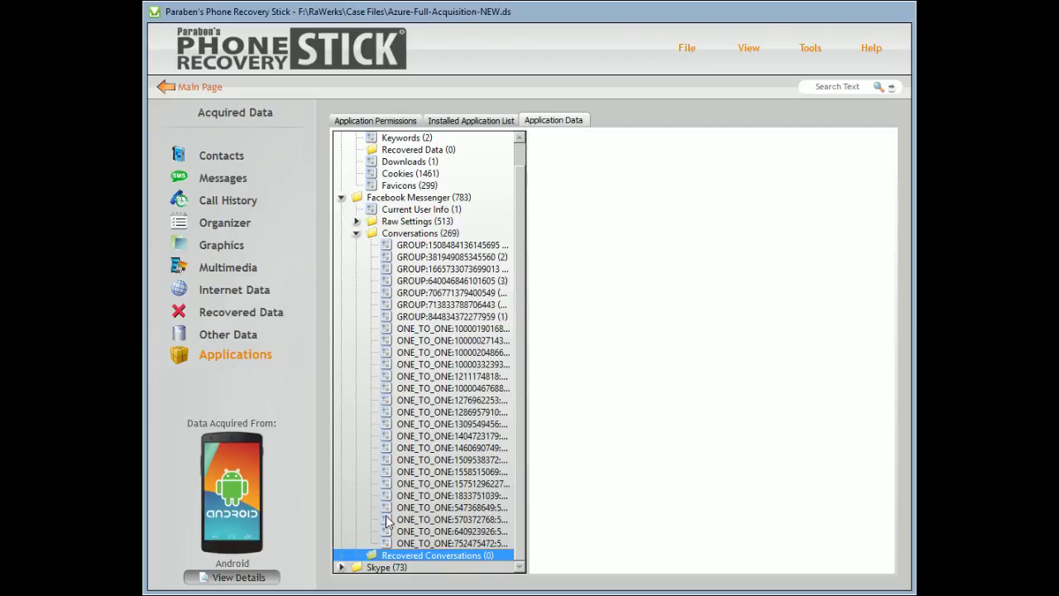
pyautogui.click(357, 235)
# Browse the private conversations of the Skype account, and collapse the Skype, Facebook Messenger and Chrome folders.
pyautogui.click(341, 281)
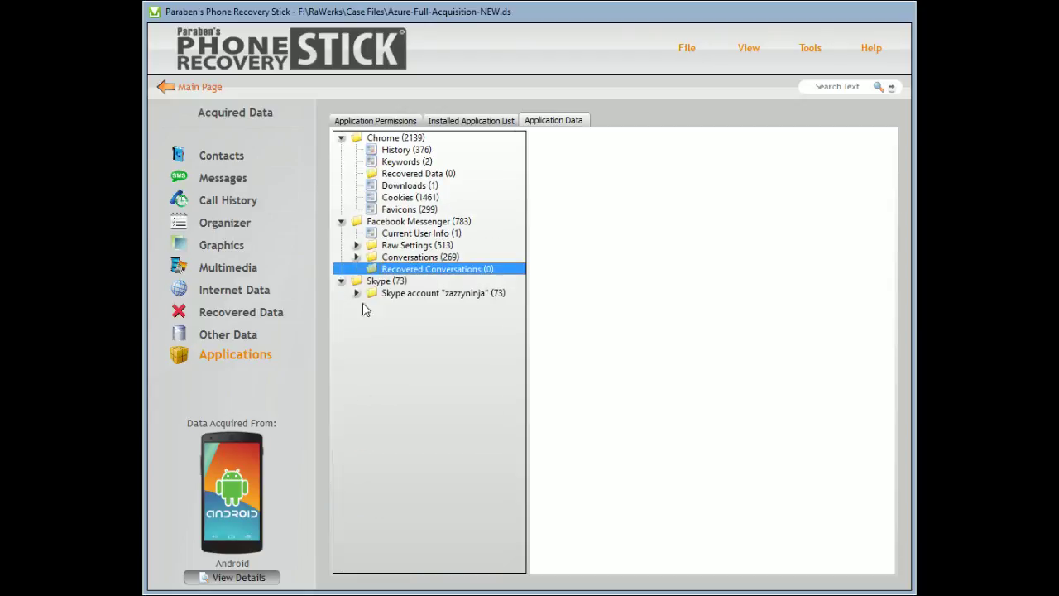
pyautogui.click(356, 293)
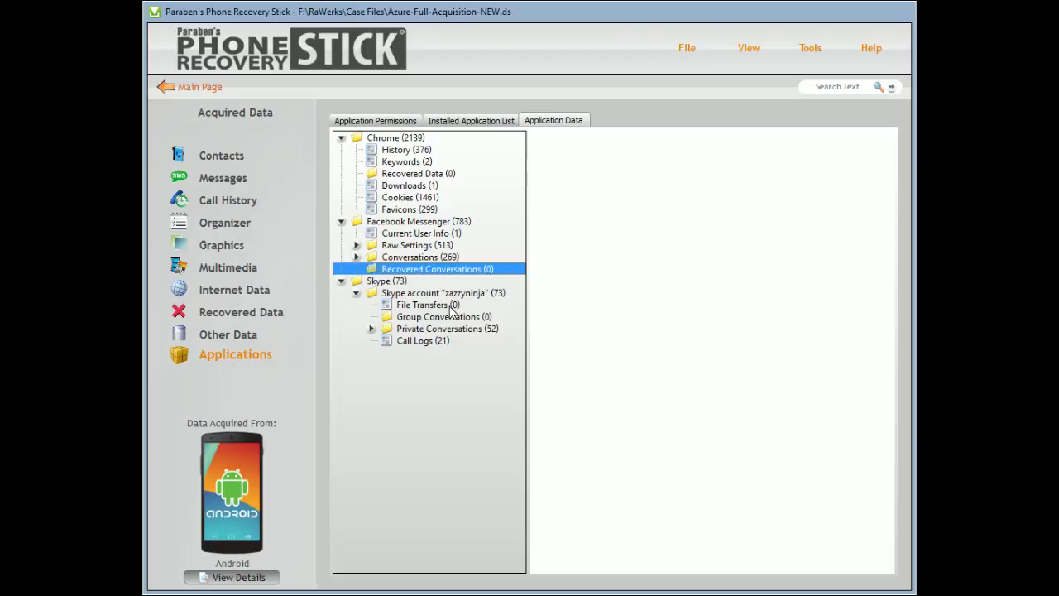
pyautogui.click(372, 329)
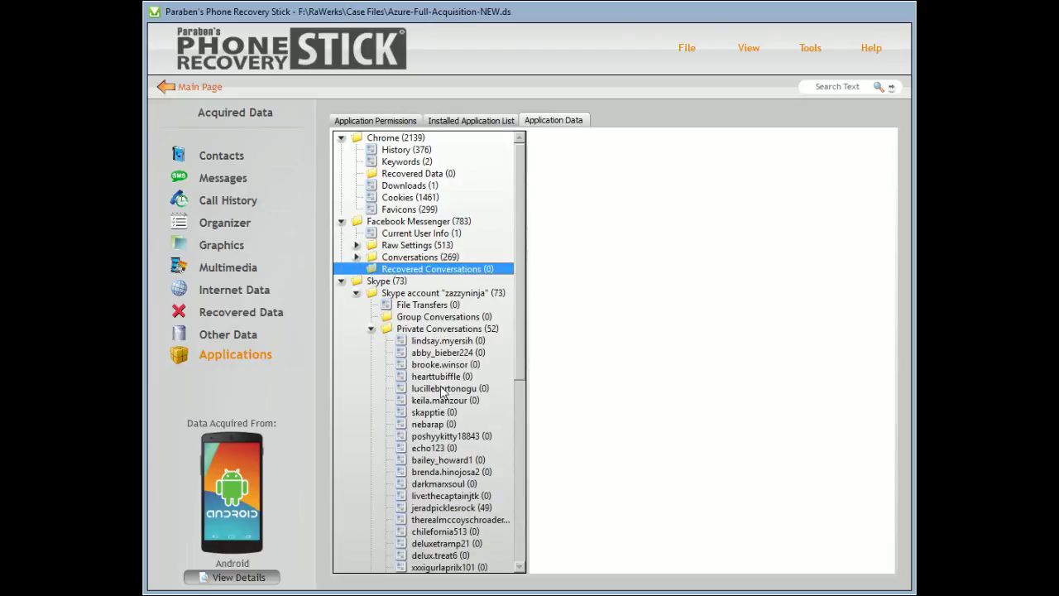
pyautogui.scroll(-5, 459, 390)
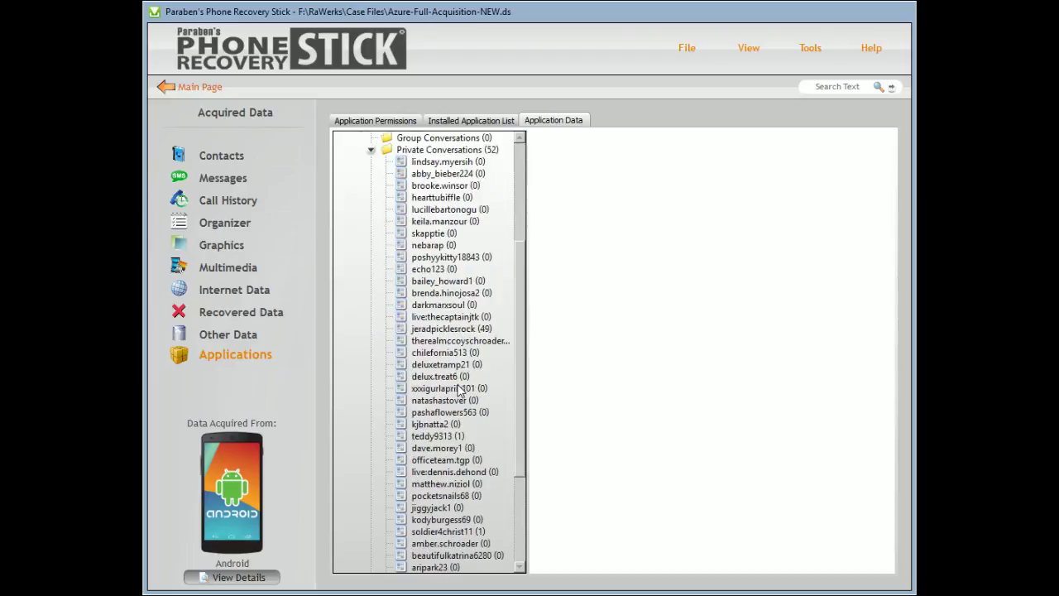
pyautogui.scroll(-4, 459, 389)
pyautogui.scroll(10, 453, 363)
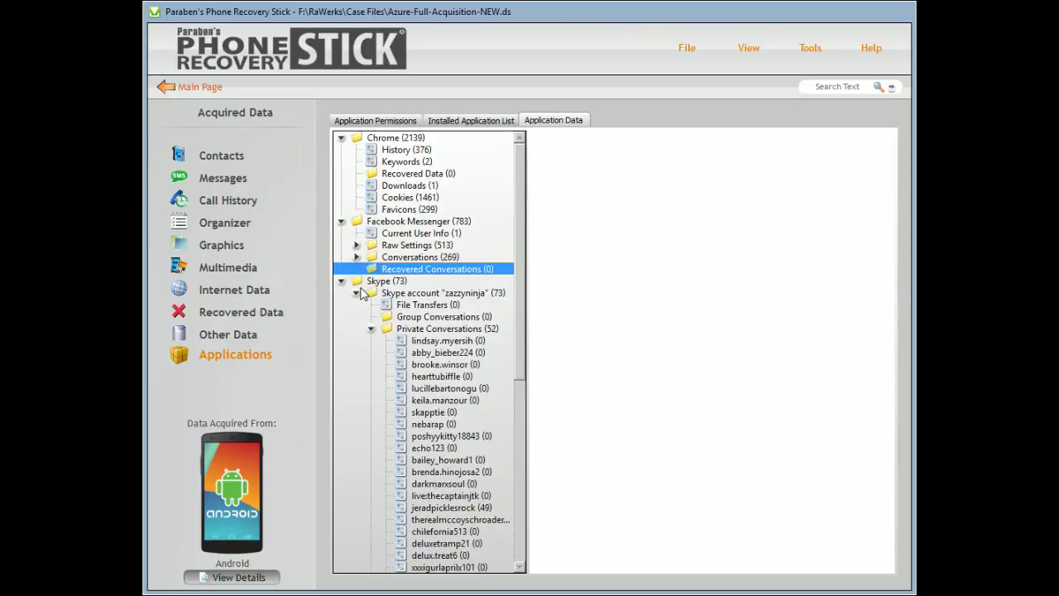
pyautogui.click(341, 280)
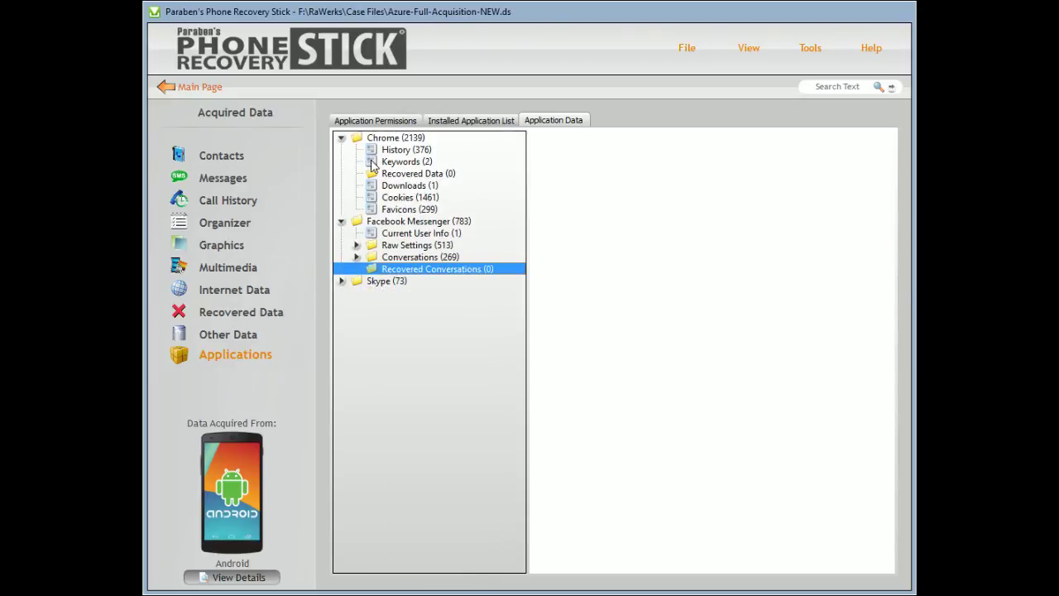
pyautogui.click(341, 220)
pyautogui.click(340, 139)
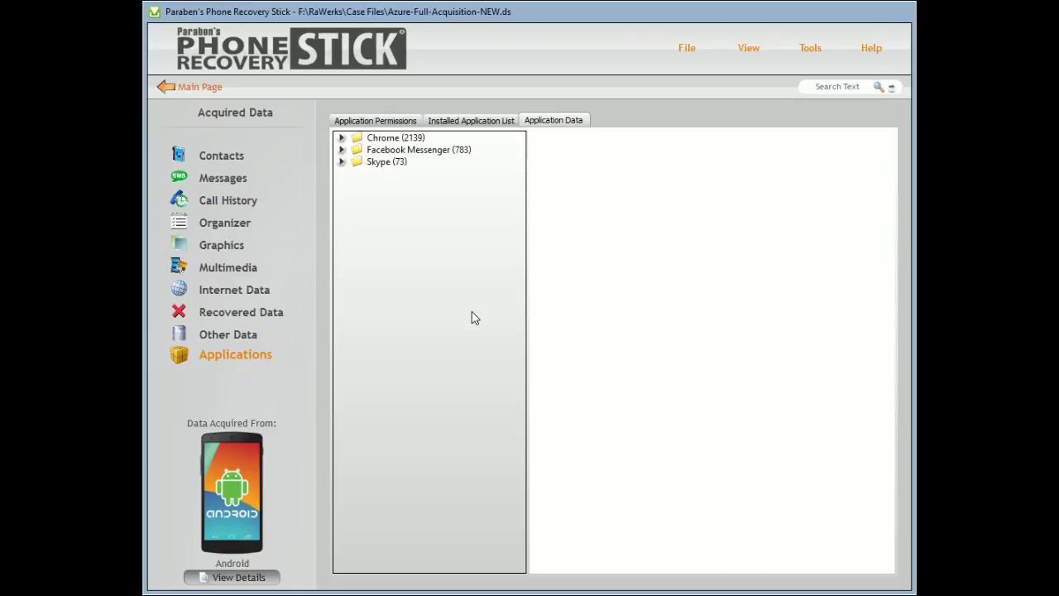
# Show the details of the acquired phone and read through its device properties.
pyautogui.click(248, 576)
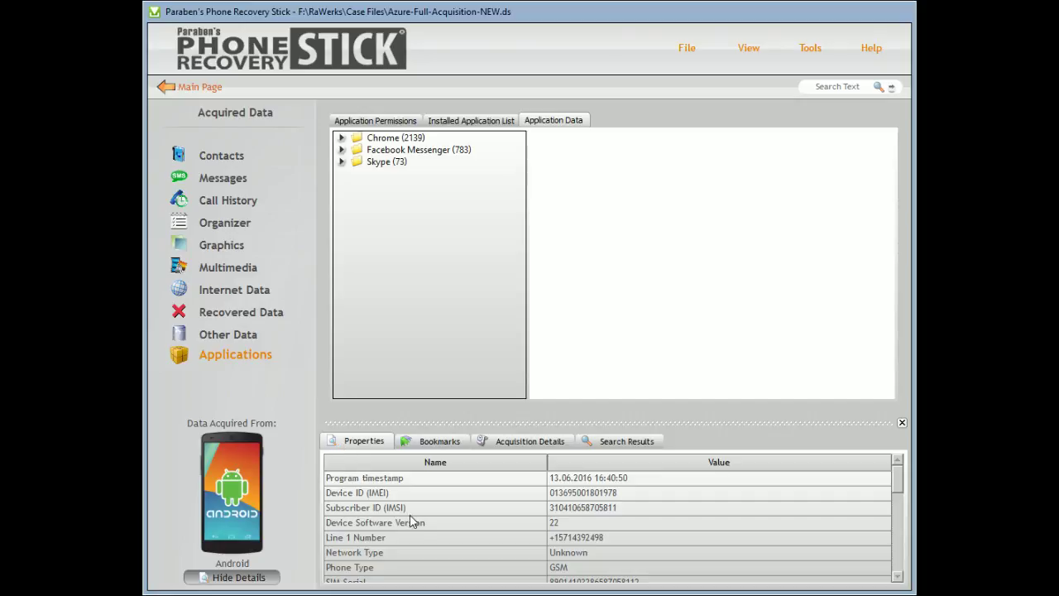
pyautogui.scroll(-2, 417, 527)
pyautogui.scroll(-3, 418, 522)
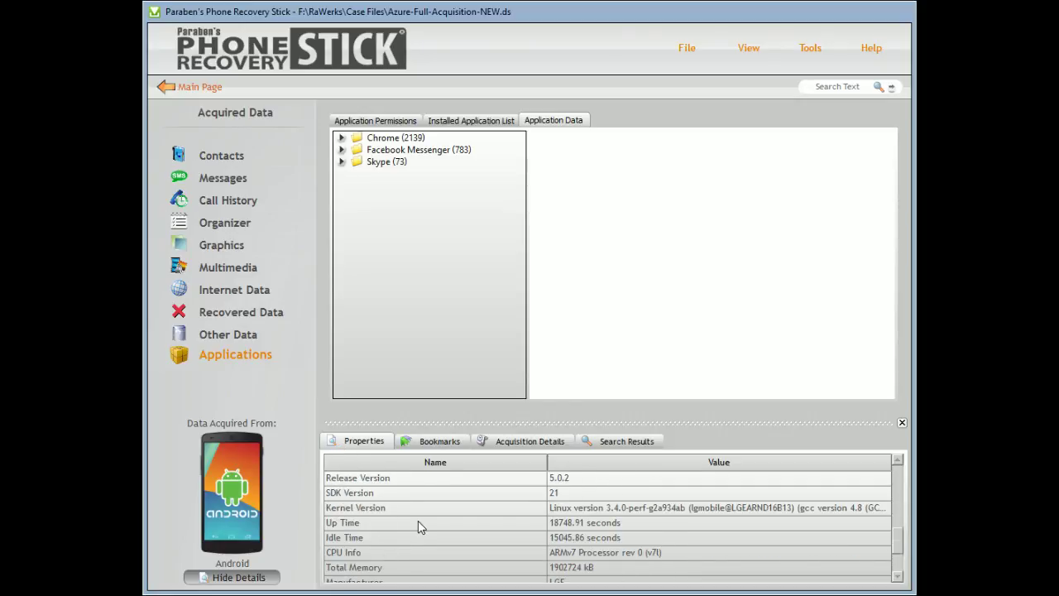
pyautogui.scroll(-2, 418, 523)
# Check the bookmarks, acquisition details and search results of the acquisition, selecting row 46 in the Contacts table.
pyautogui.click(435, 439)
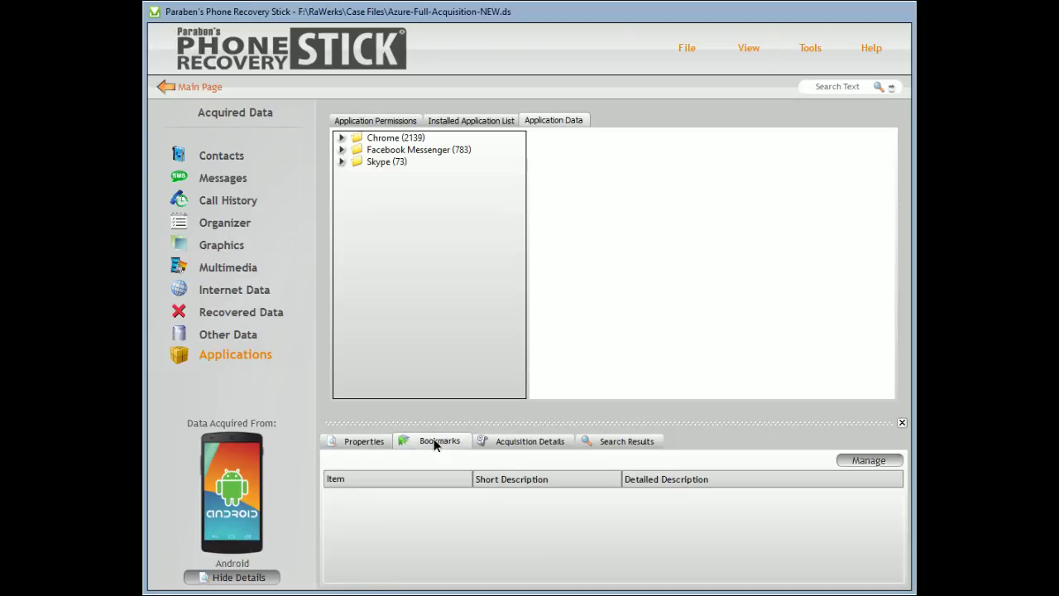
pyautogui.click(211, 155)
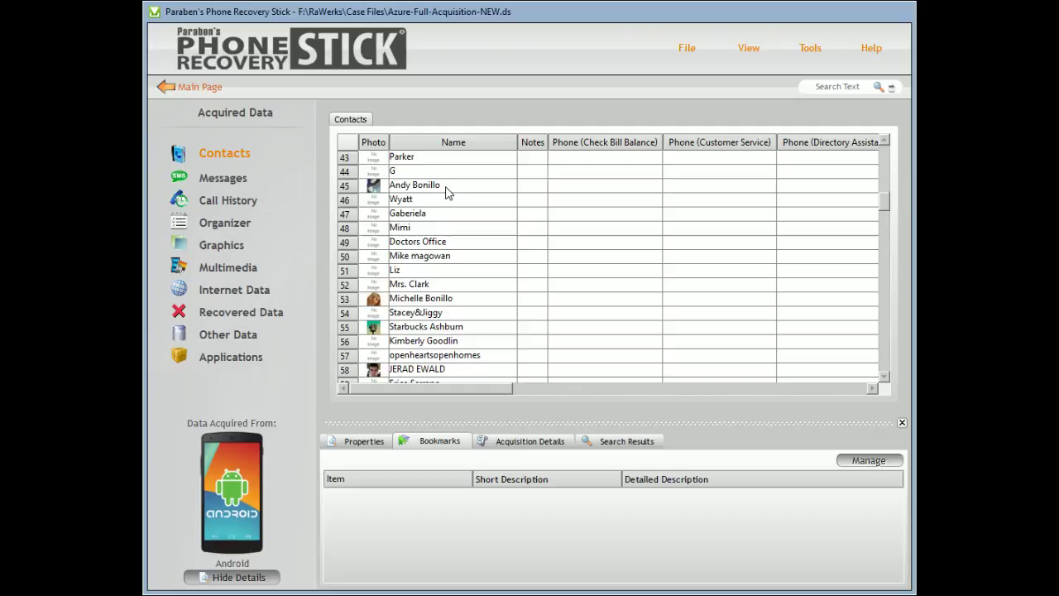
pyautogui.click(457, 206)
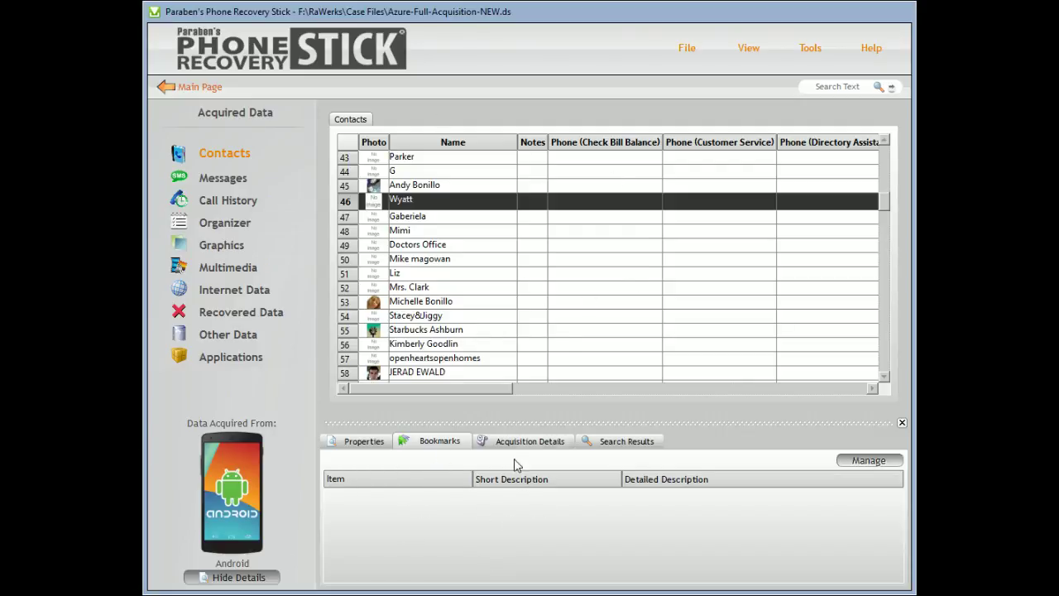
pyautogui.click(537, 442)
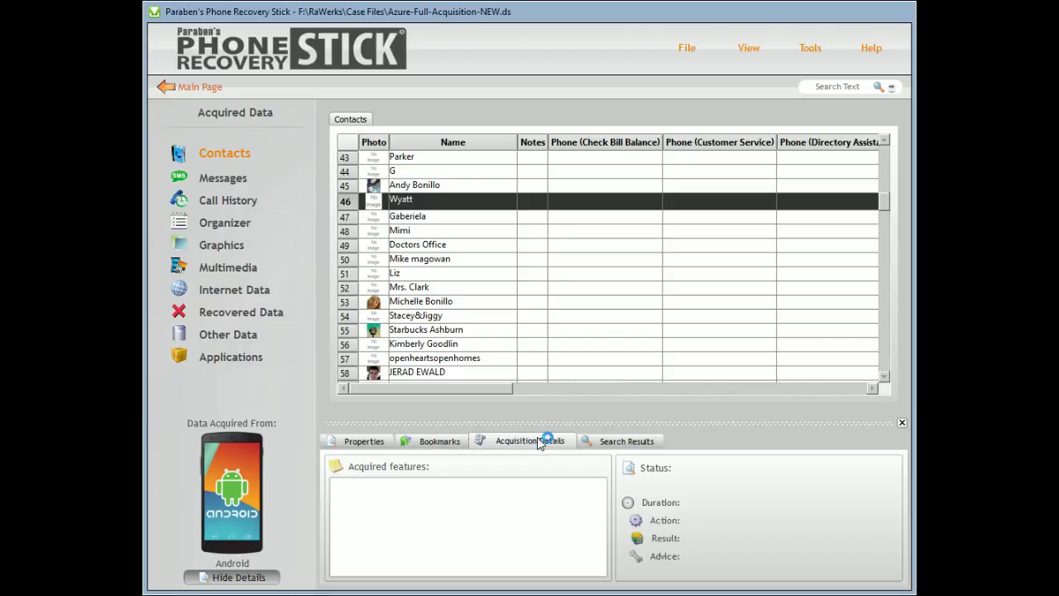
pyautogui.click(616, 445)
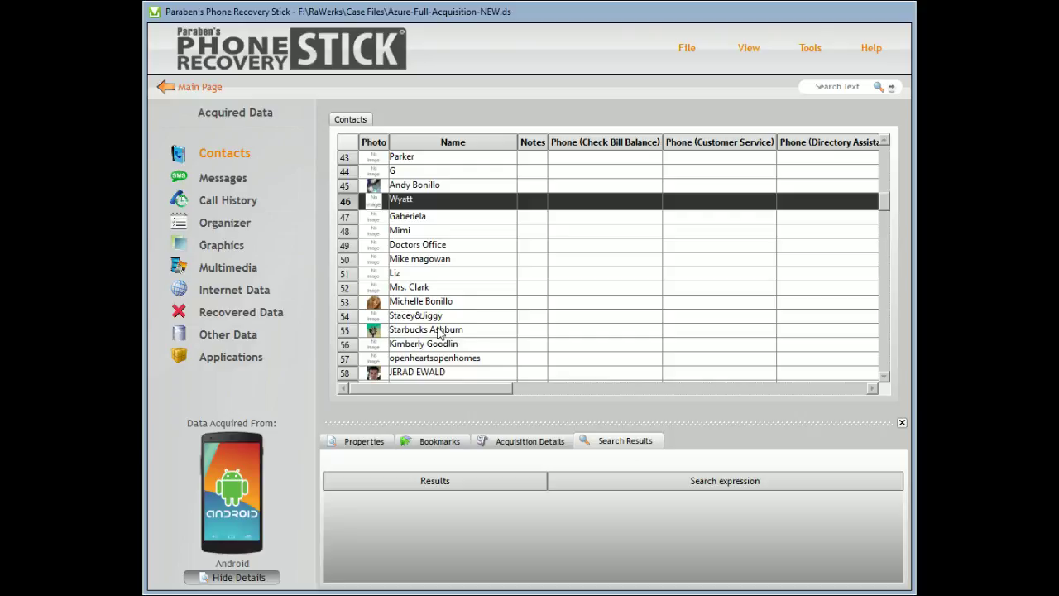
# Search the acquired data for a contact's first name and open the first matching contact entry.
pyautogui.click(837, 84)
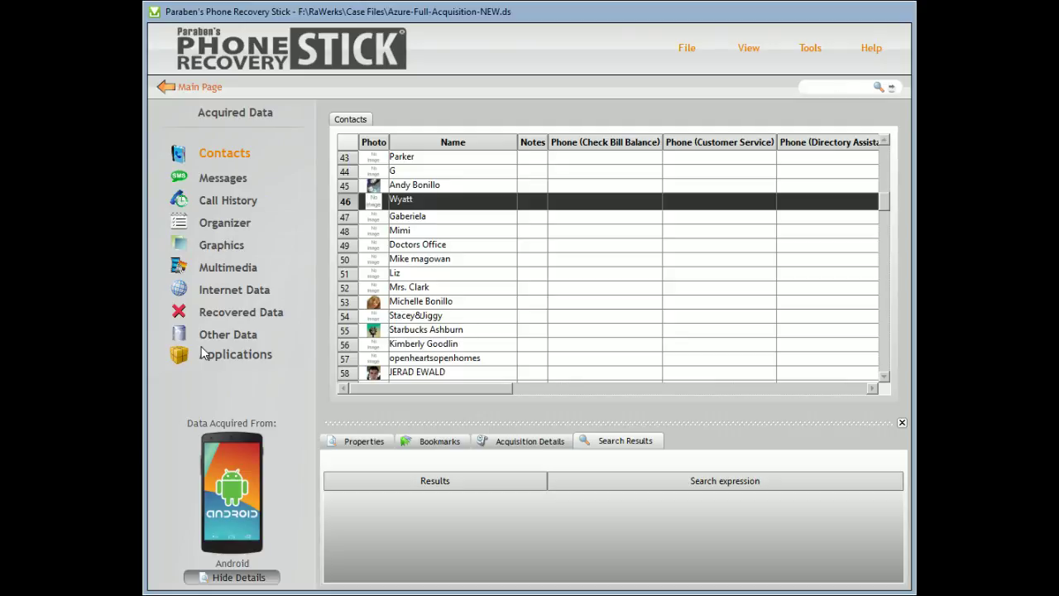
pyautogui.write('liz')
pyautogui.press('Return')
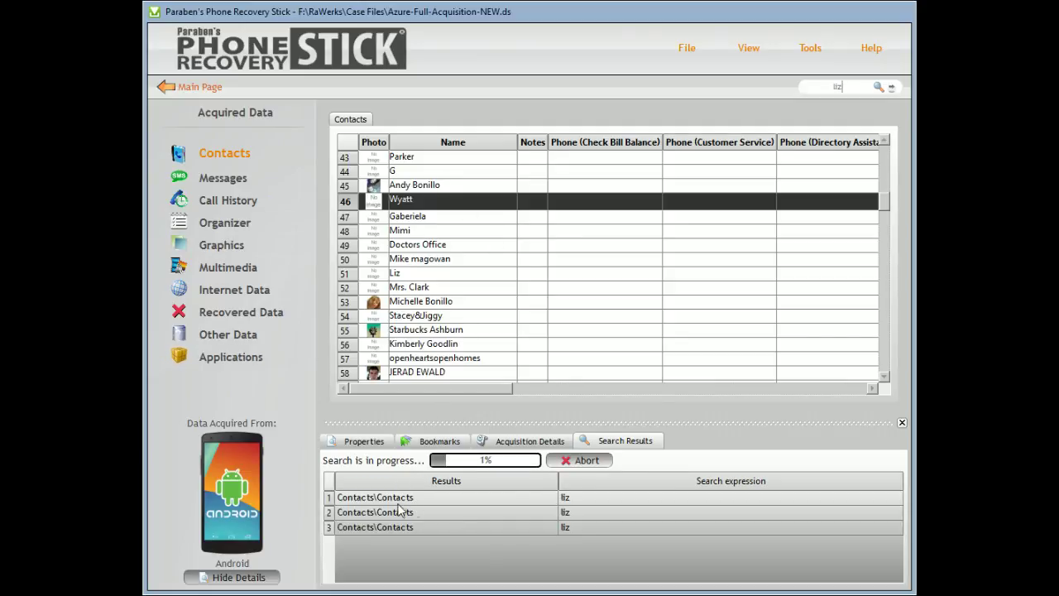
pyautogui.click(478, 496)
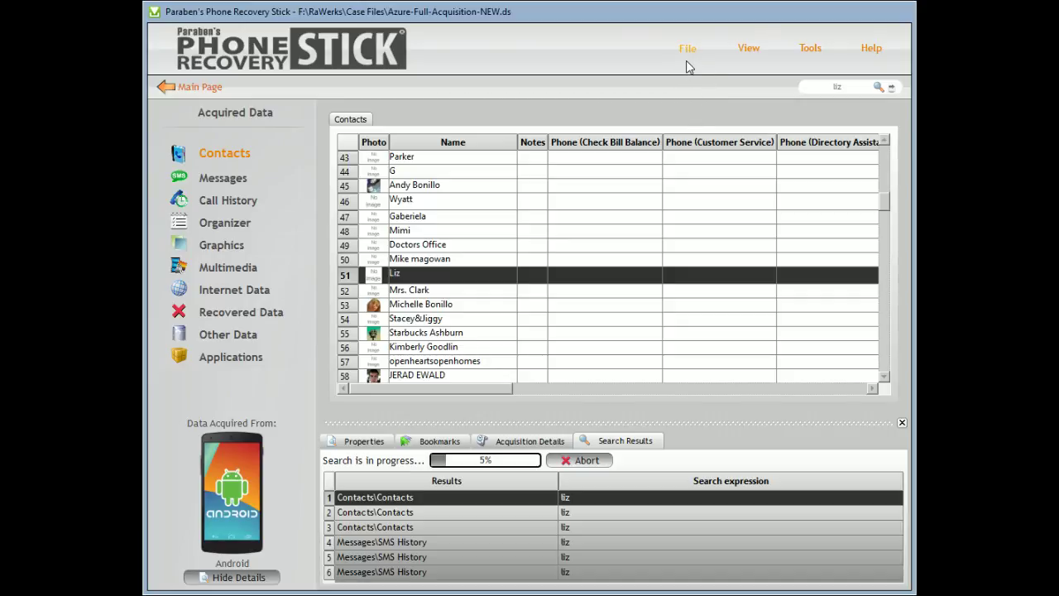
# Return to the main page, check the log and workspace folder settings in the Options, and cancel without saving.
pyautogui.click(192, 87)
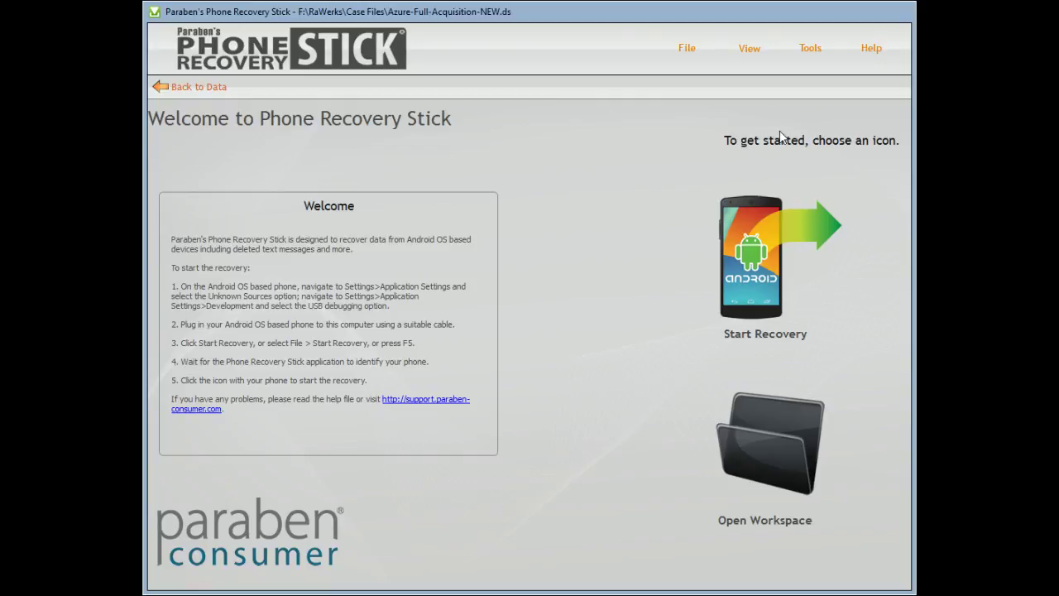
pyautogui.click(811, 61)
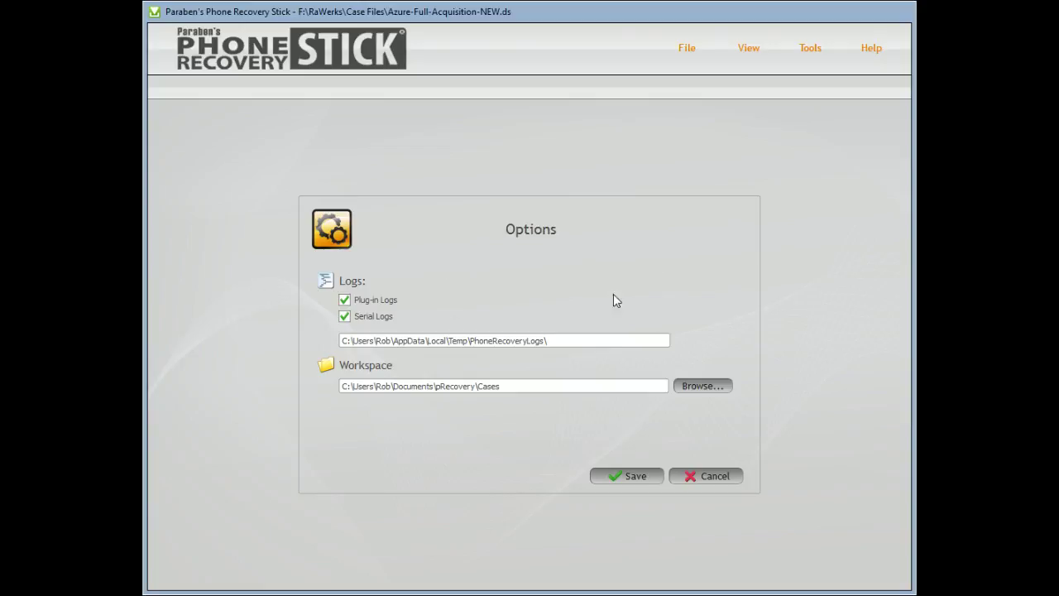
pyautogui.click(561, 385)
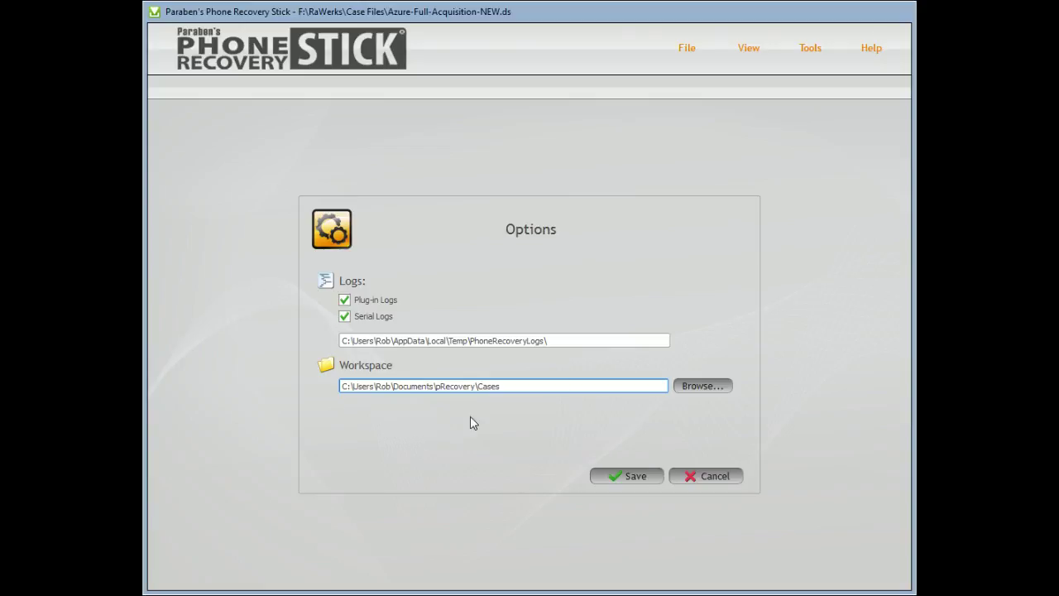
pyautogui.click(731, 476)
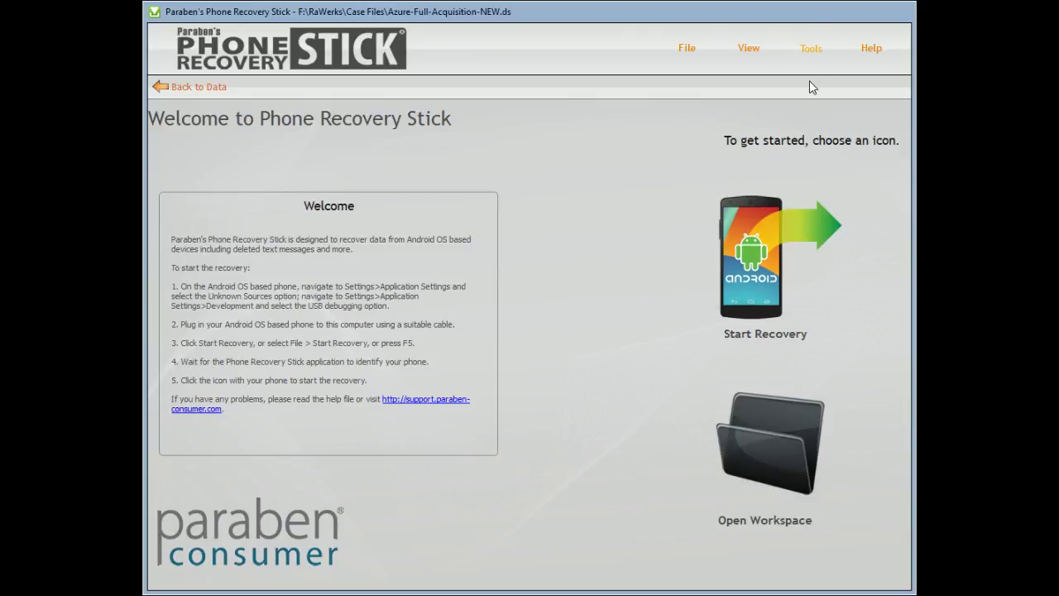